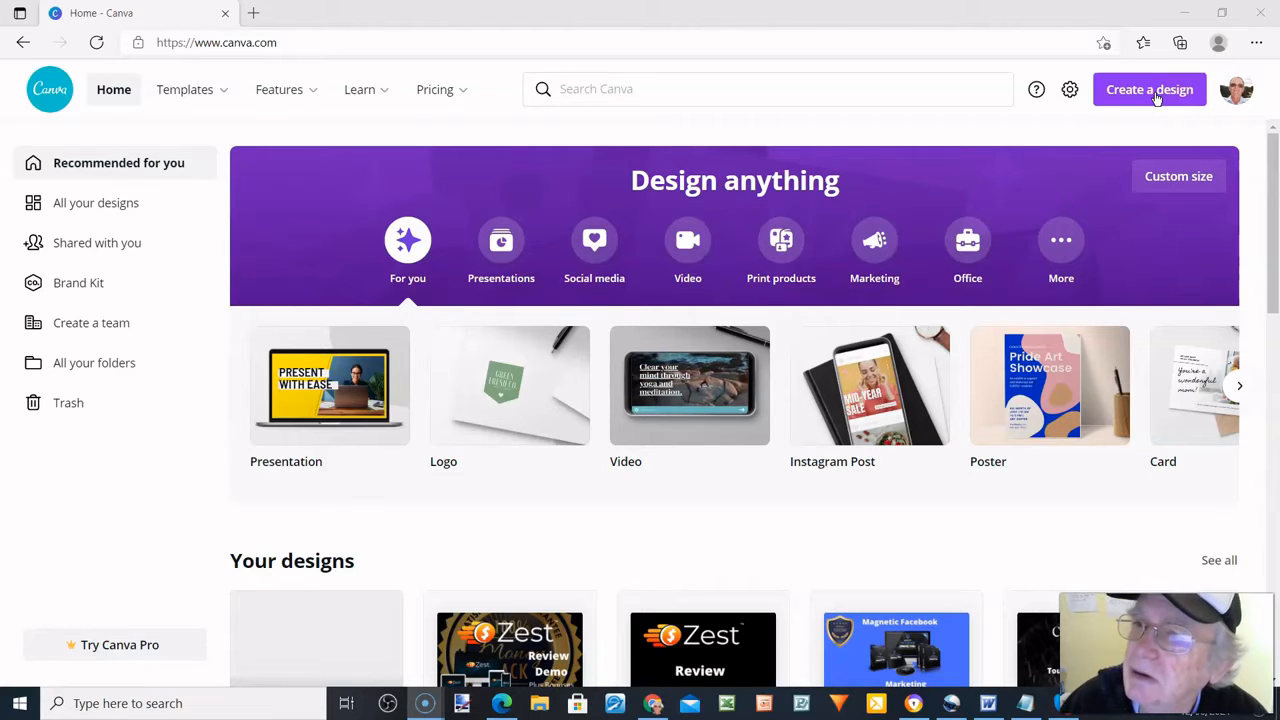
Step: Create a new blank 1080p video design from the list of design types
left_click(1156, 96)
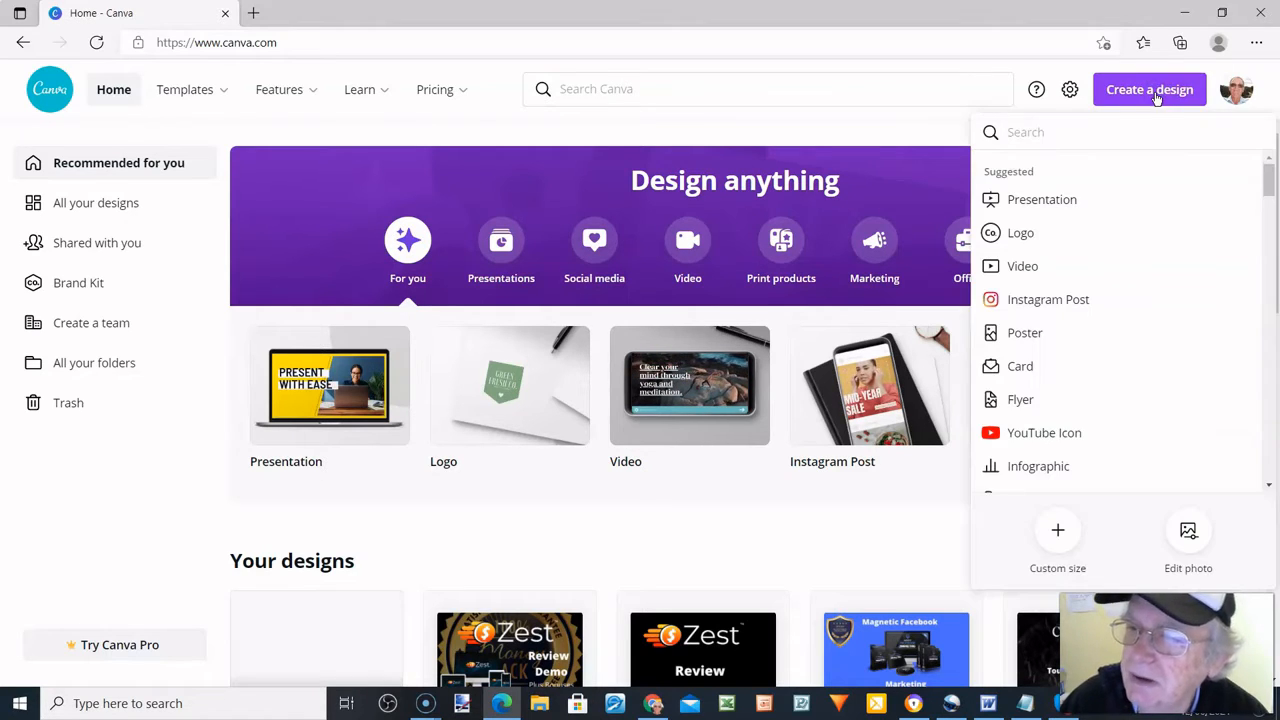
left_click(1084, 137)
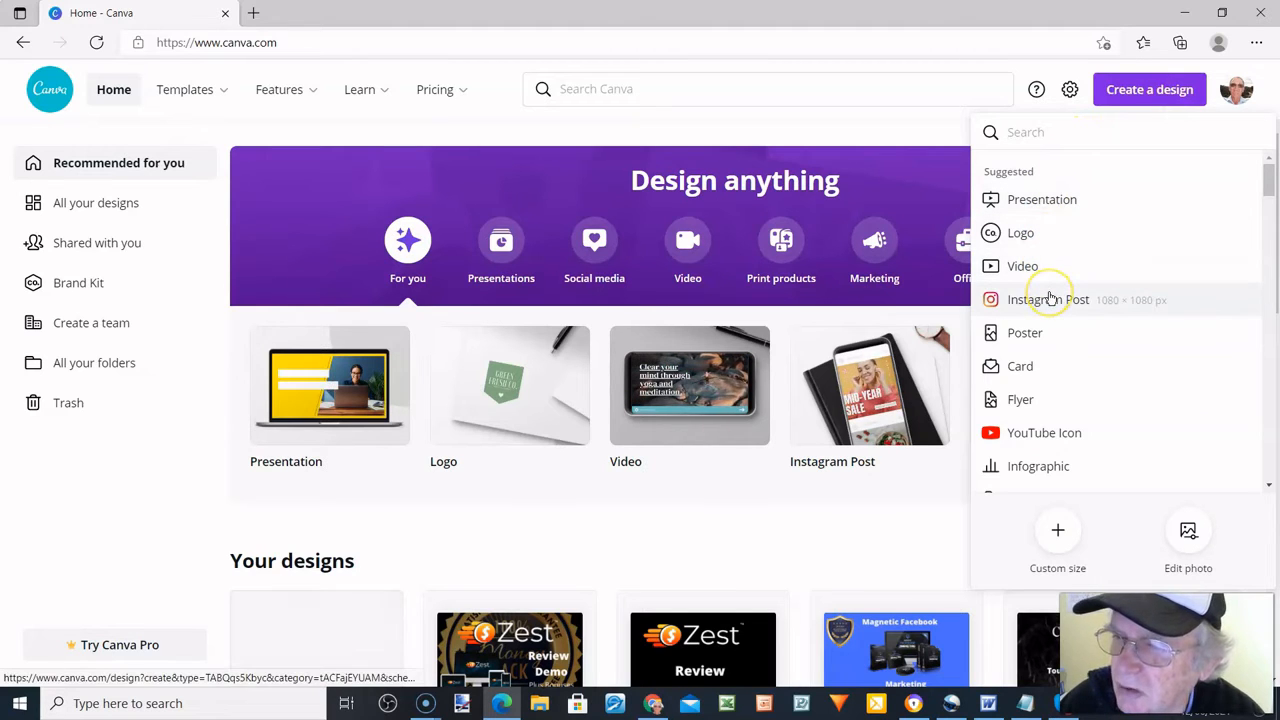
scroll(1050, 320, "down", 3)
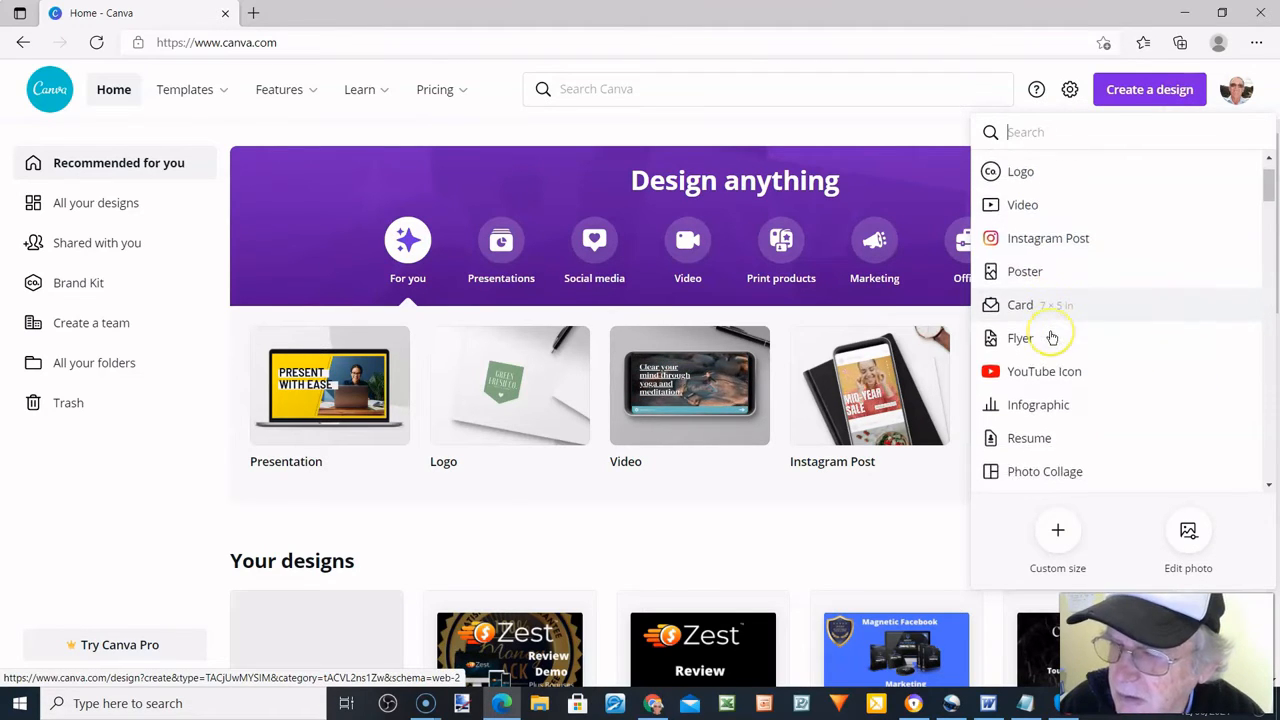
scroll(1052, 338, "down", 4)
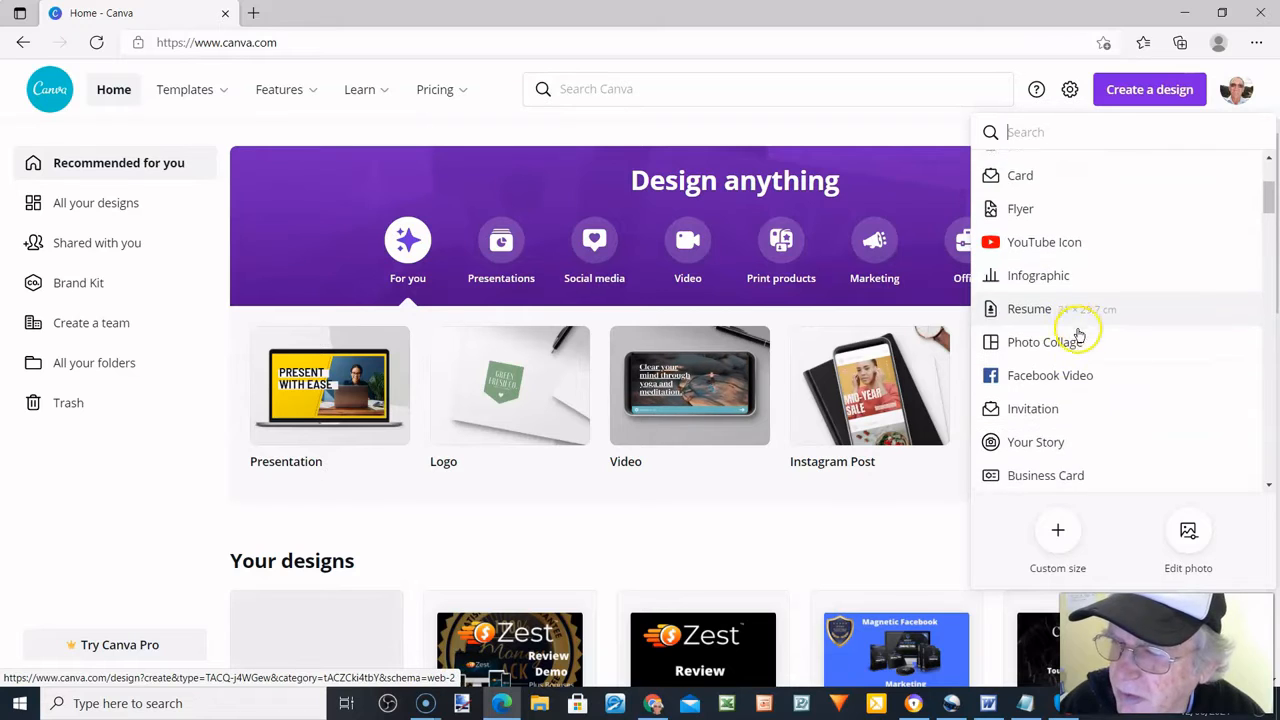
scroll(1082, 337, "down", 4)
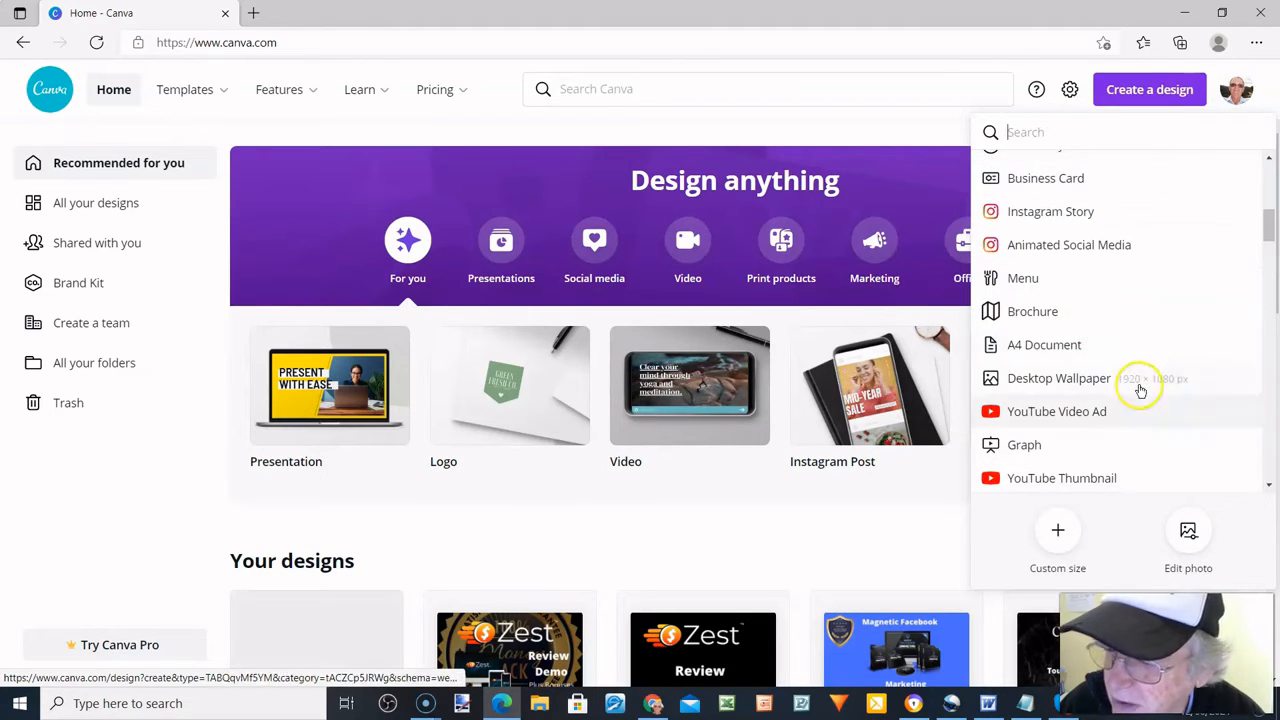
left_click(1048, 414)
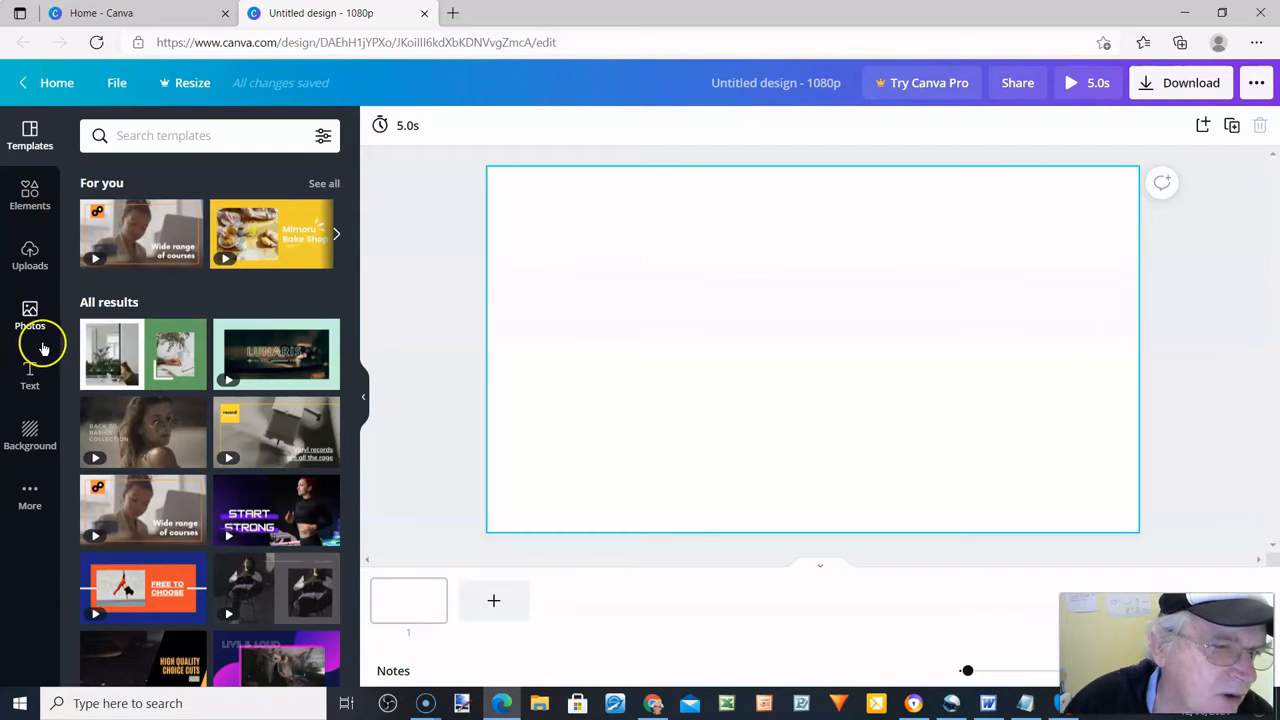
left_click(29, 506)
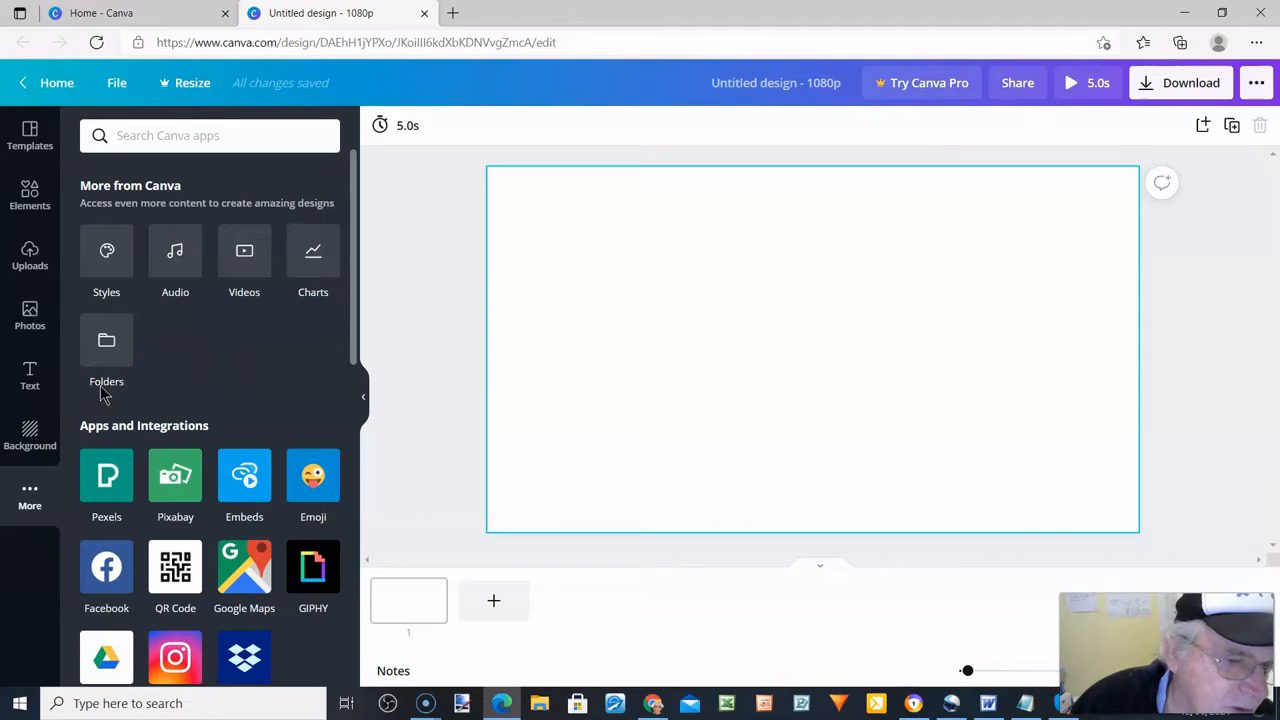
left_click(134, 384)
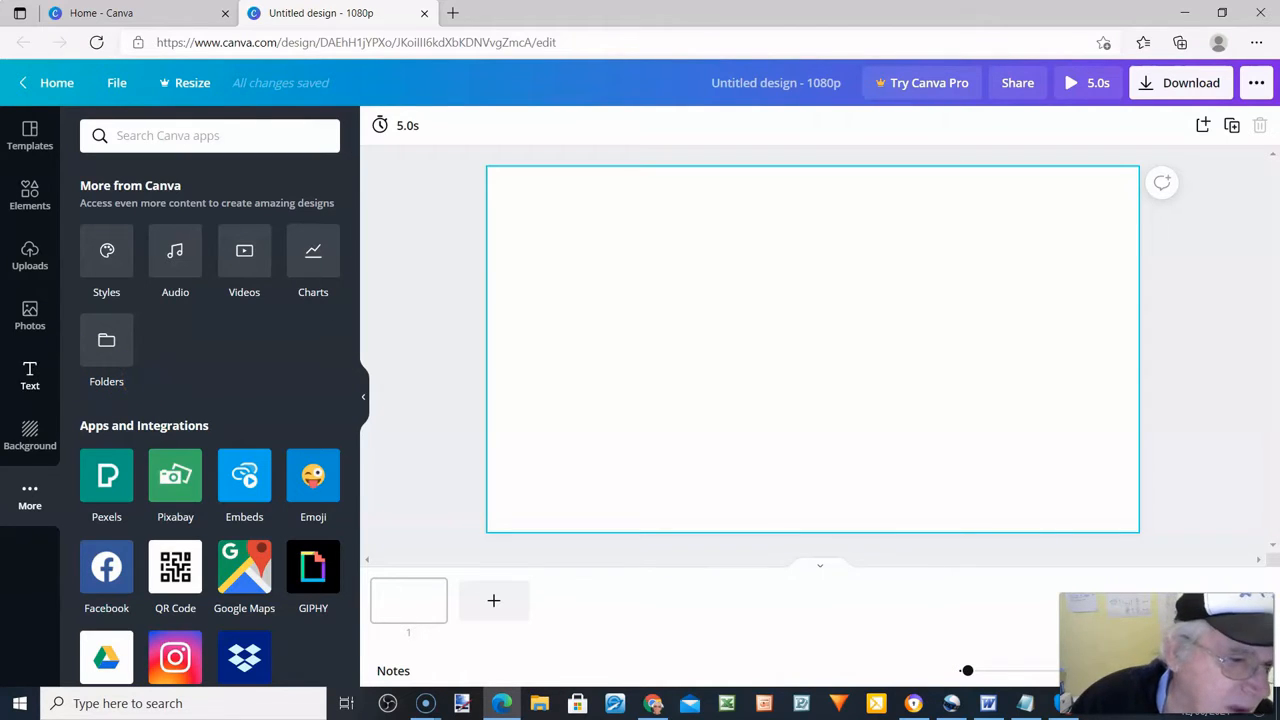
Step: Browse the available backgrounds and fill the blank page with the solid blue colour
left_click(37, 427)
left_click(31, 432)
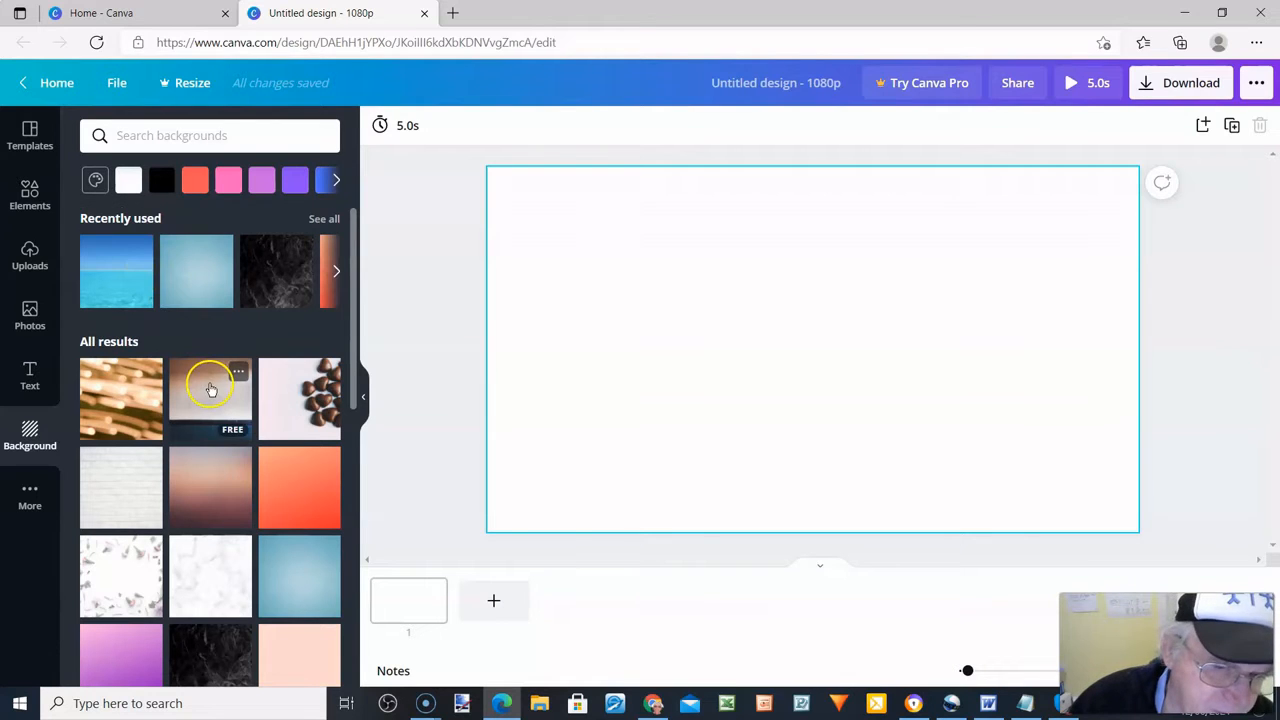
scroll(208, 378, "down", 5)
scroll(233, 383, "down", 5)
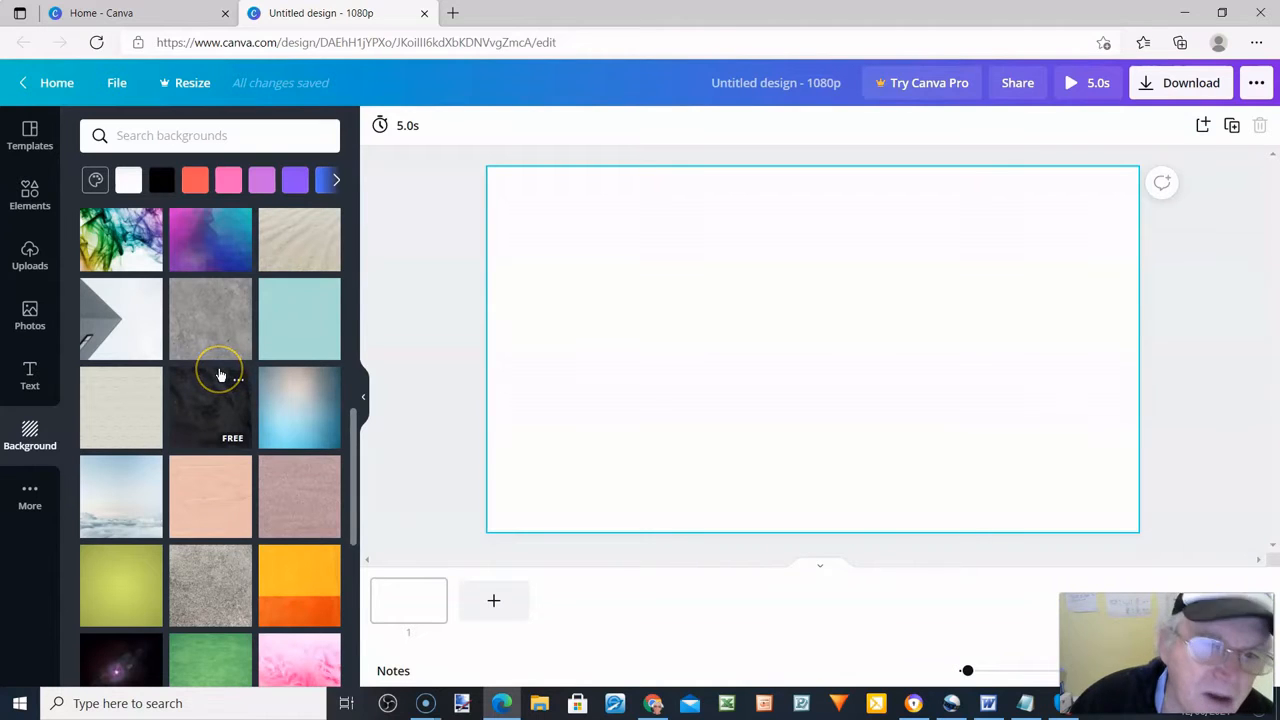
scroll(220, 375, "down", 5)
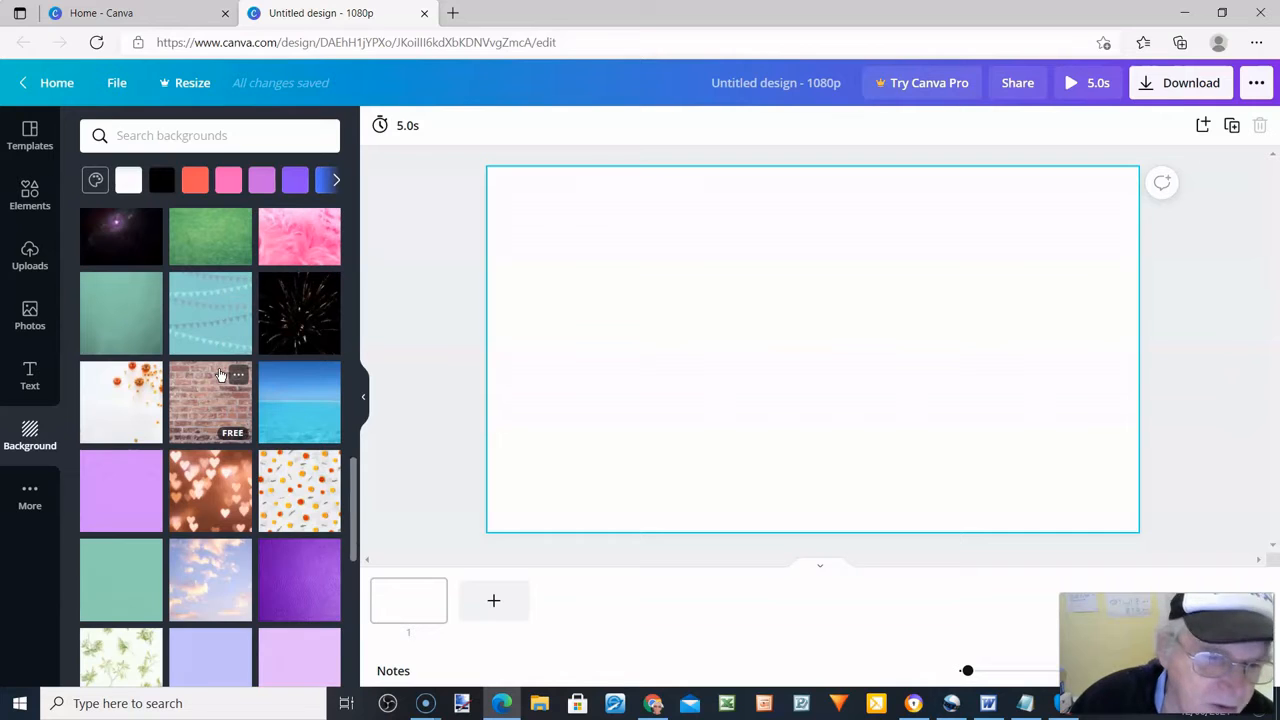
scroll(220, 375, "down", 1)
scroll(220, 373, "down", 5)
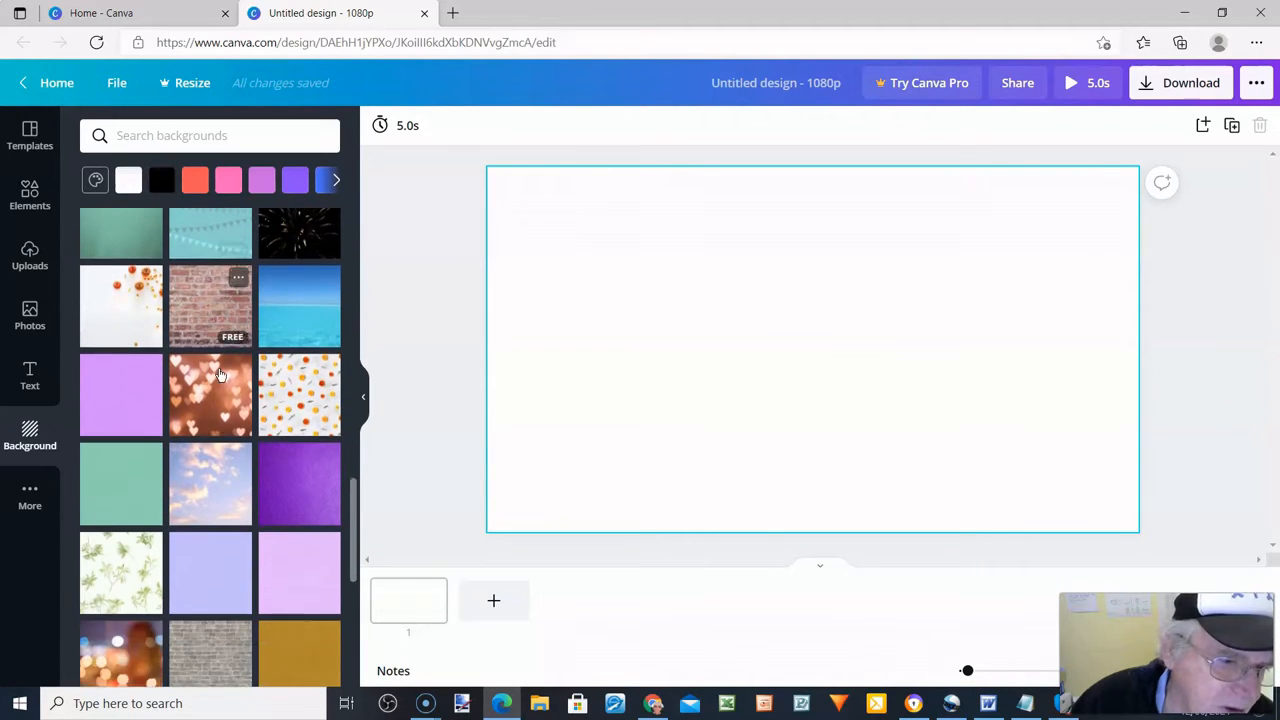
scroll(220, 371, "down", 5)
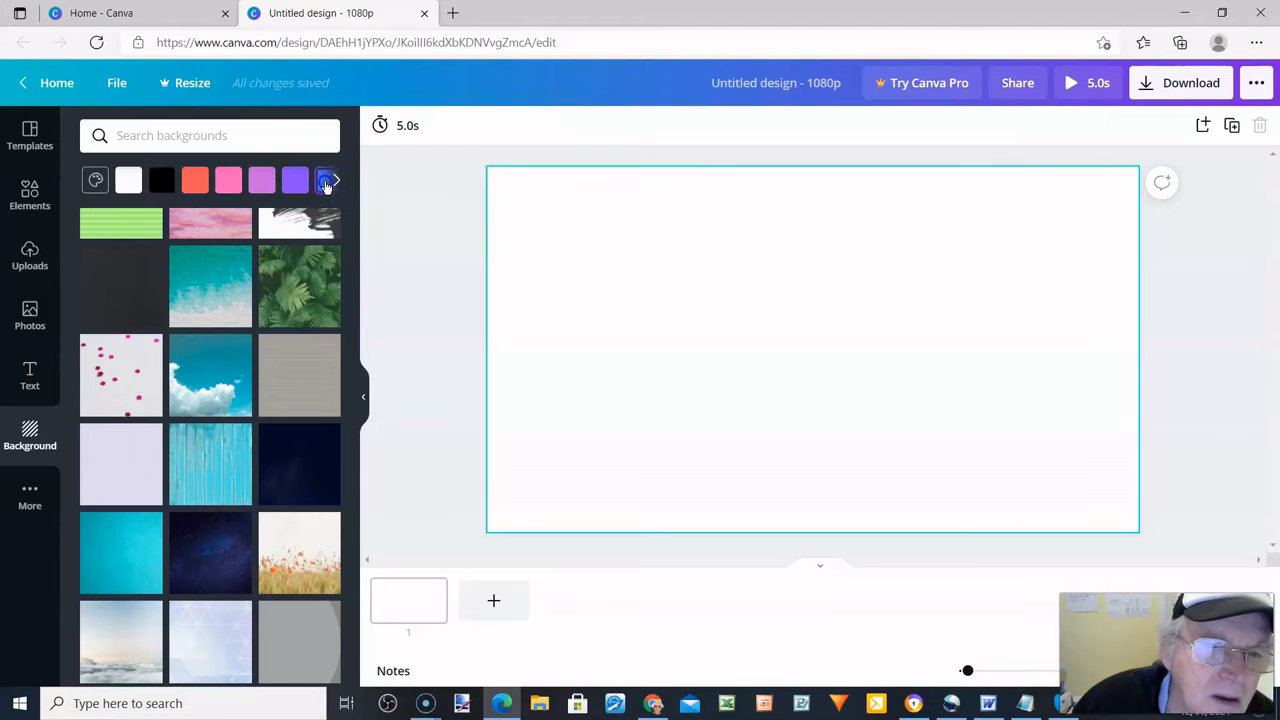
left_click(325, 184)
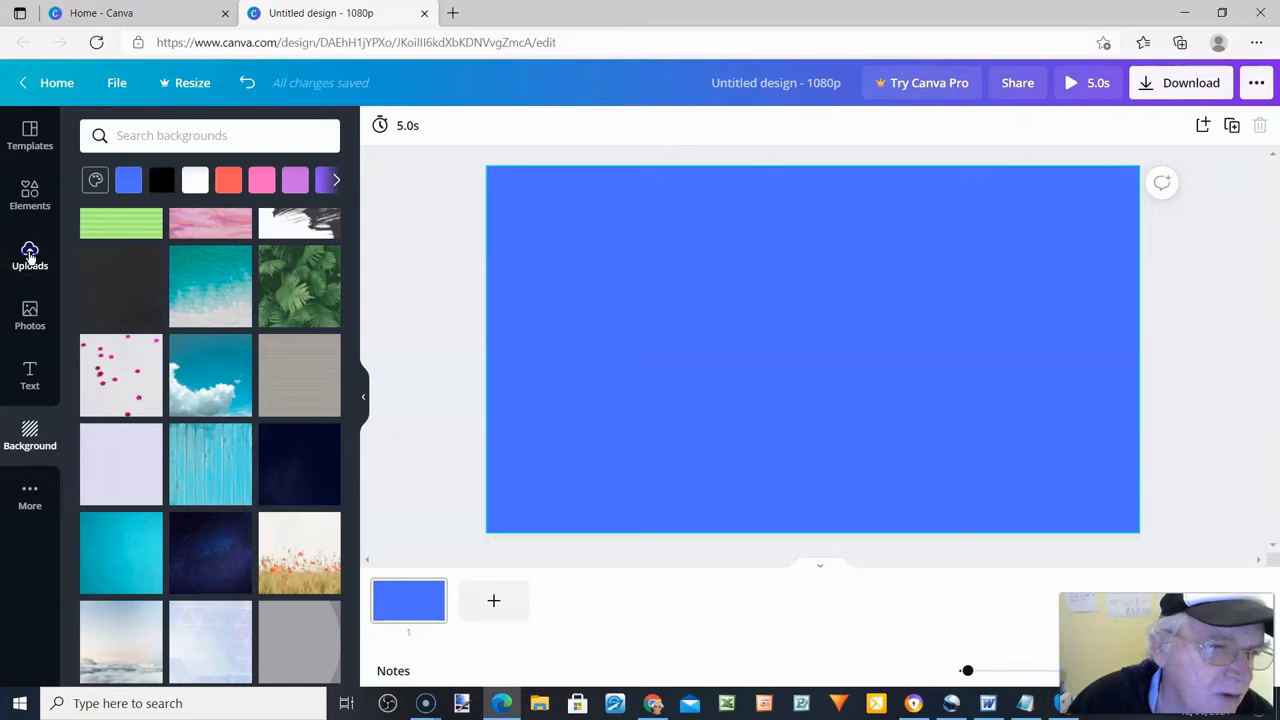
Step: Start a media upload from the device and open the Screenshots folder inside Pictures
left_click(30, 257)
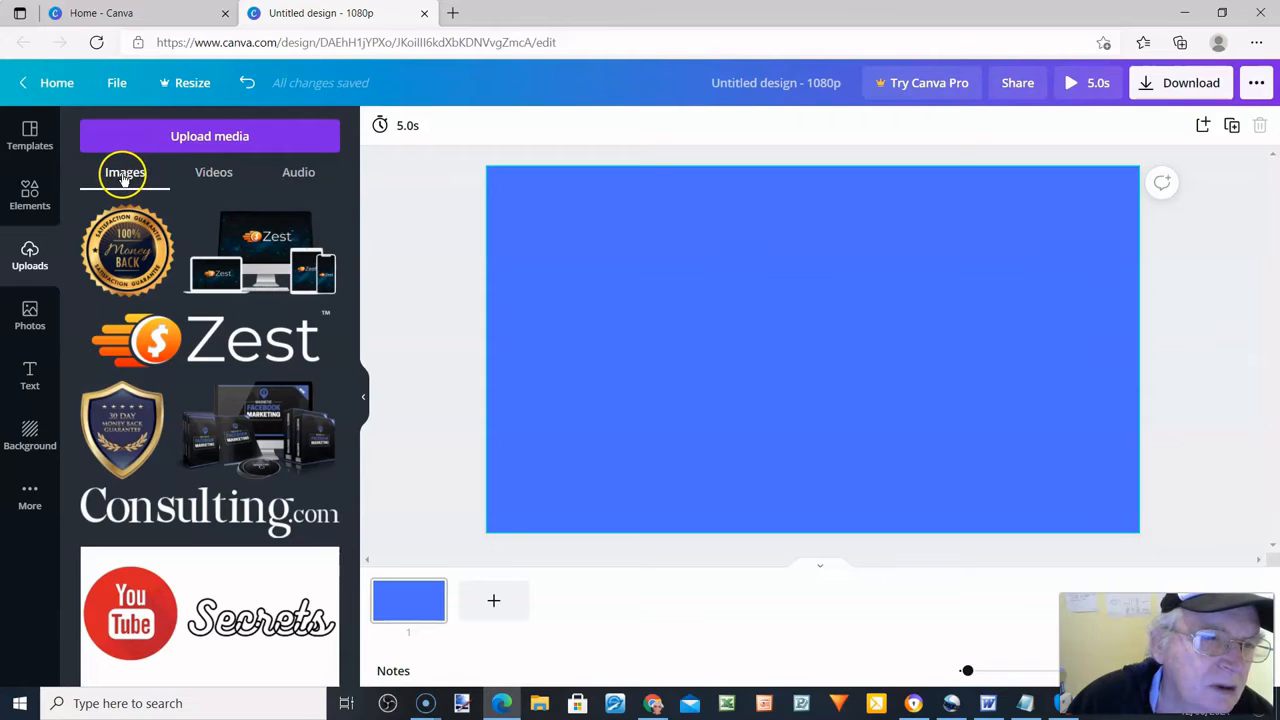
left_click(216, 140)
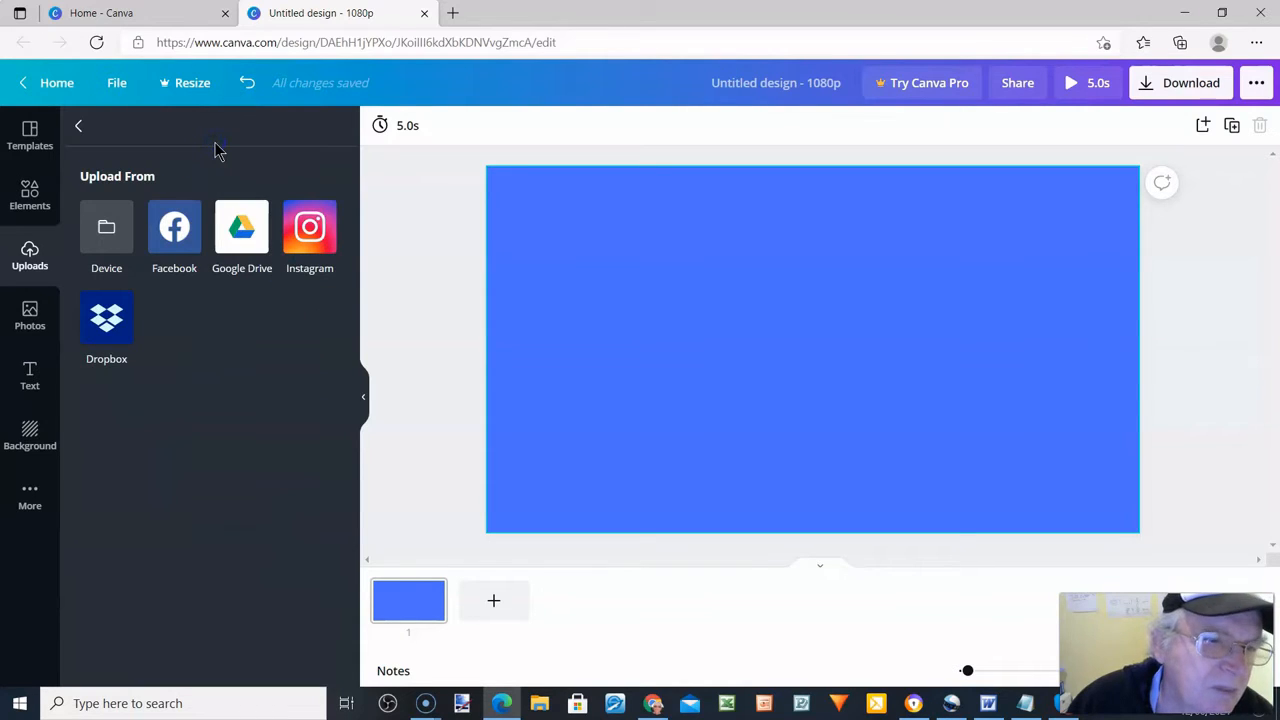
left_click(108, 230)
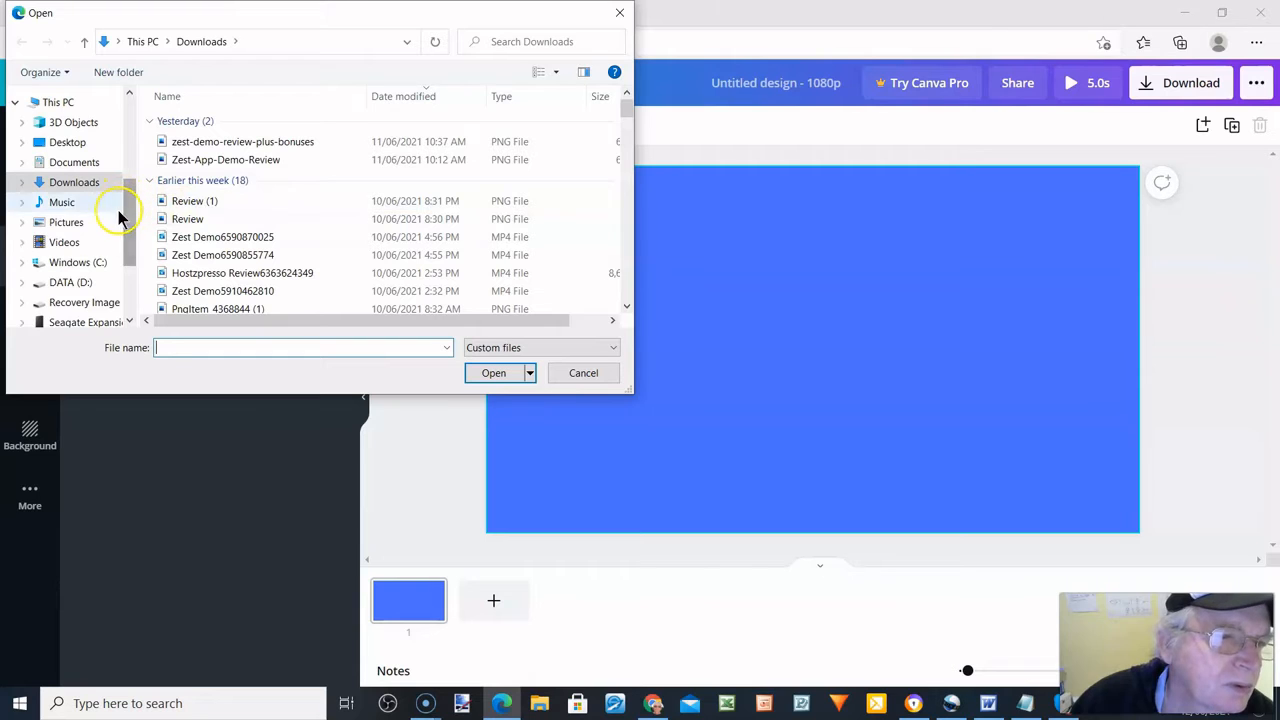
left_click(66, 222)
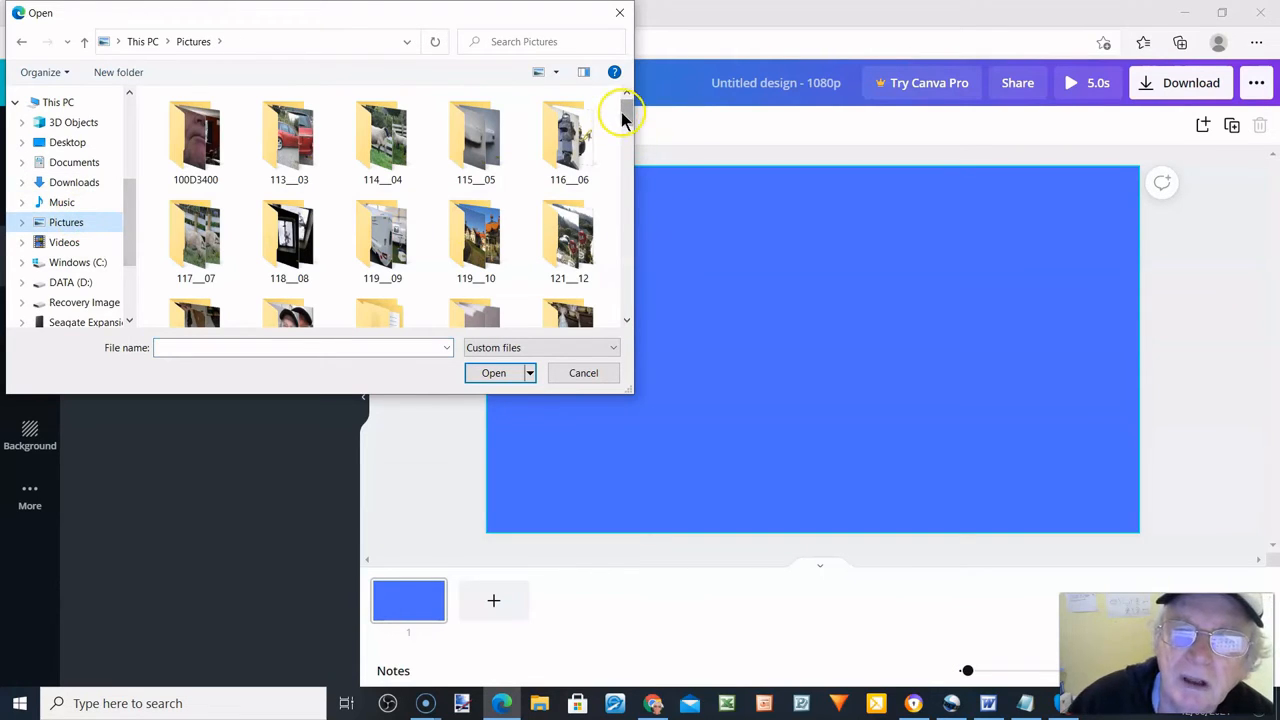
left_click_drag(625, 123, 612, 178)
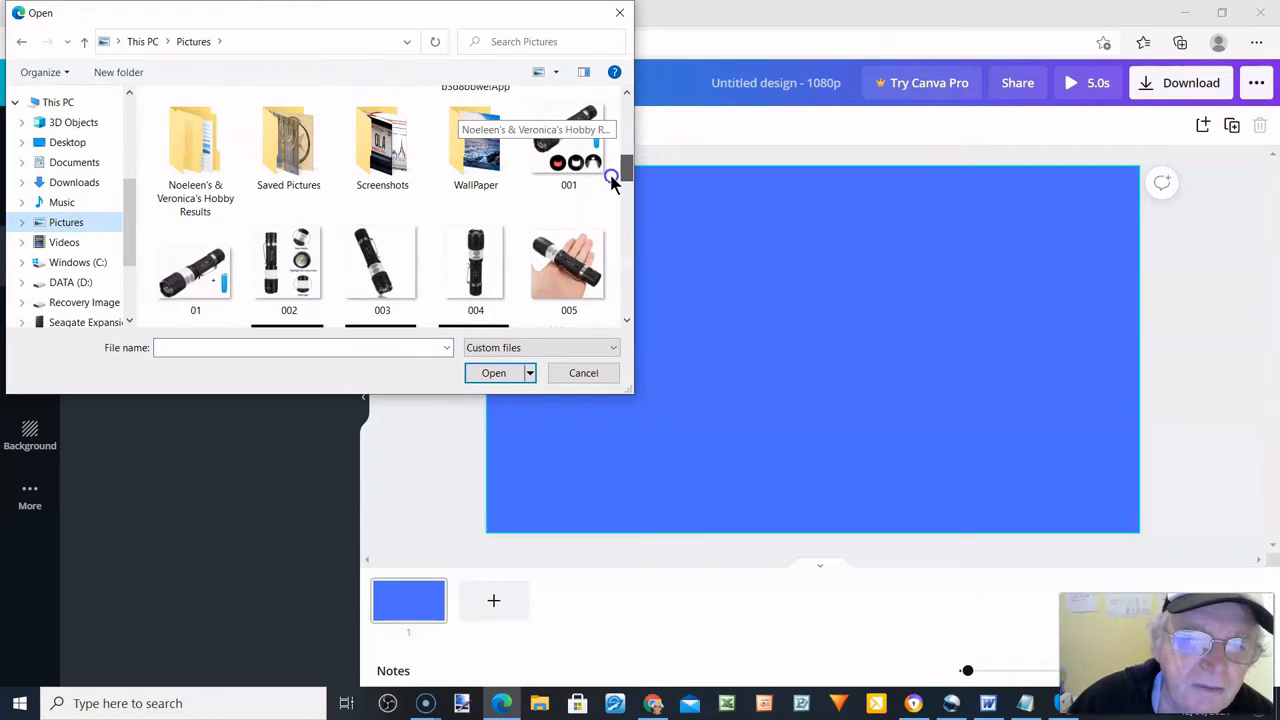
double_click(381, 147)
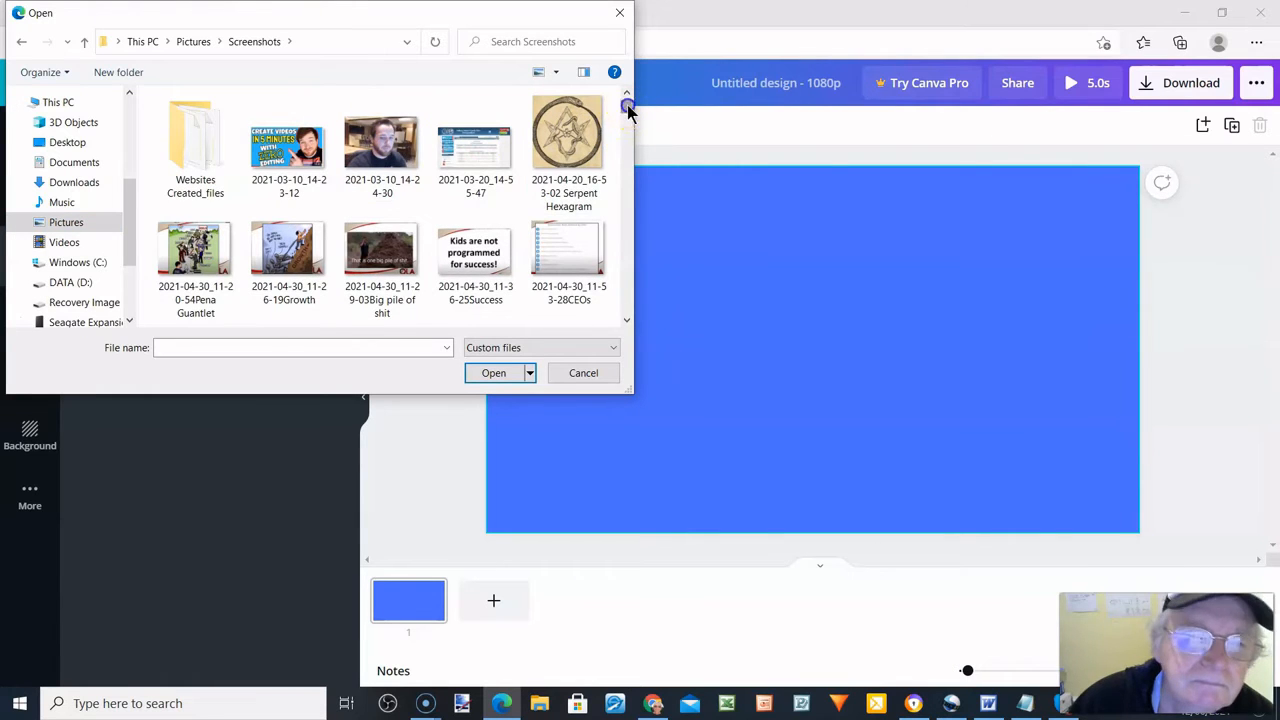
Step: Find the image "Canva logo" in the Screenshots folder and upload it
left_click_drag(627, 110, 627, 120)
scroll(515, 160, "down", 5)
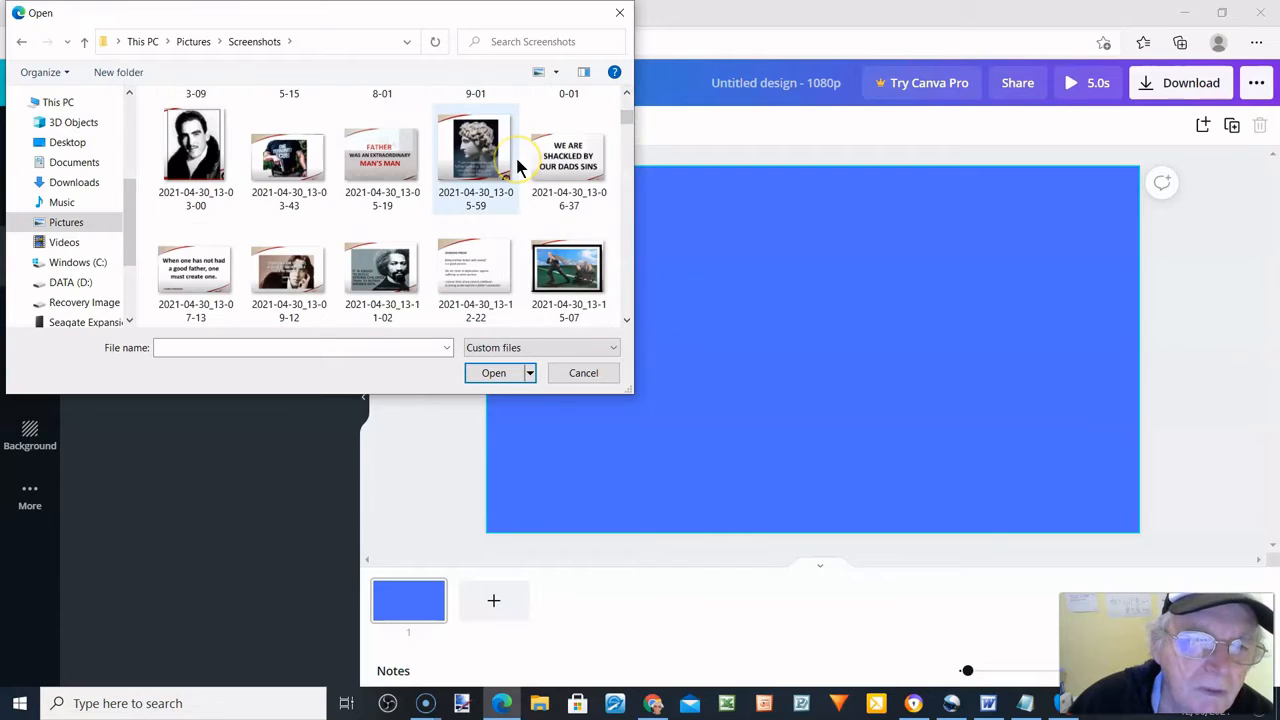
scroll(495, 185, "down", 6)
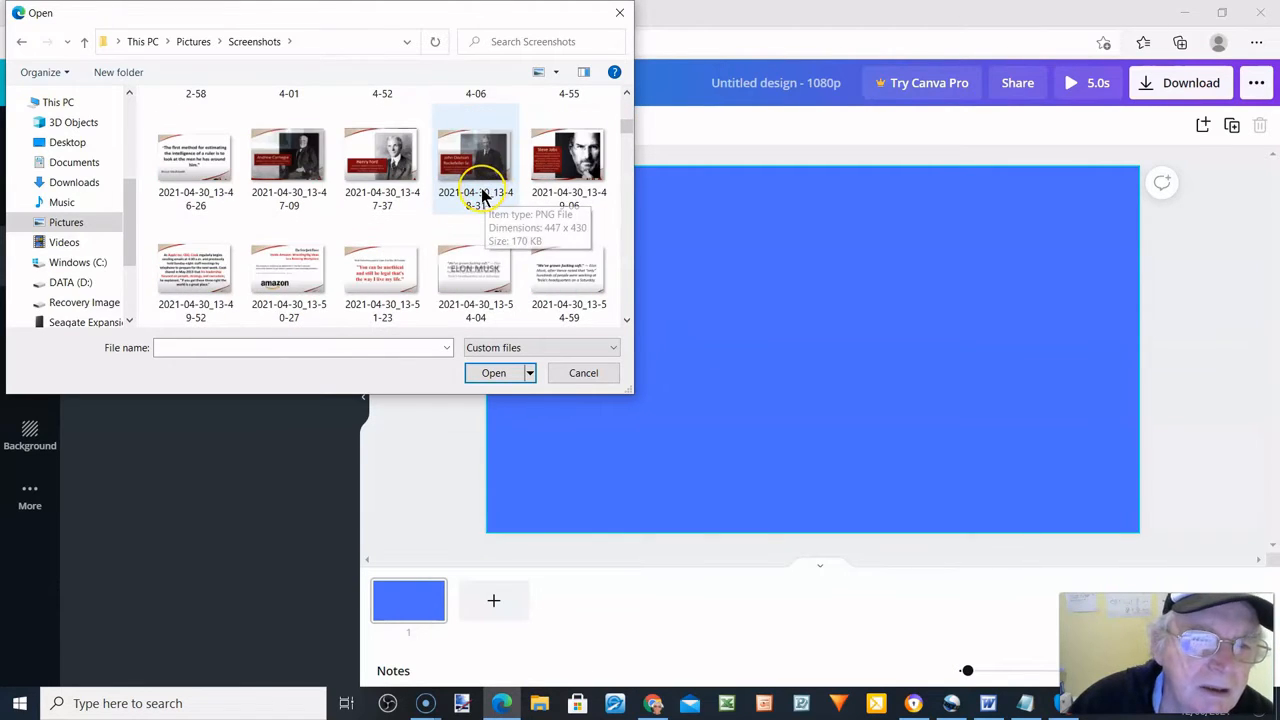
scroll(484, 196, "down", 2)
scroll(483, 200, "down", 4)
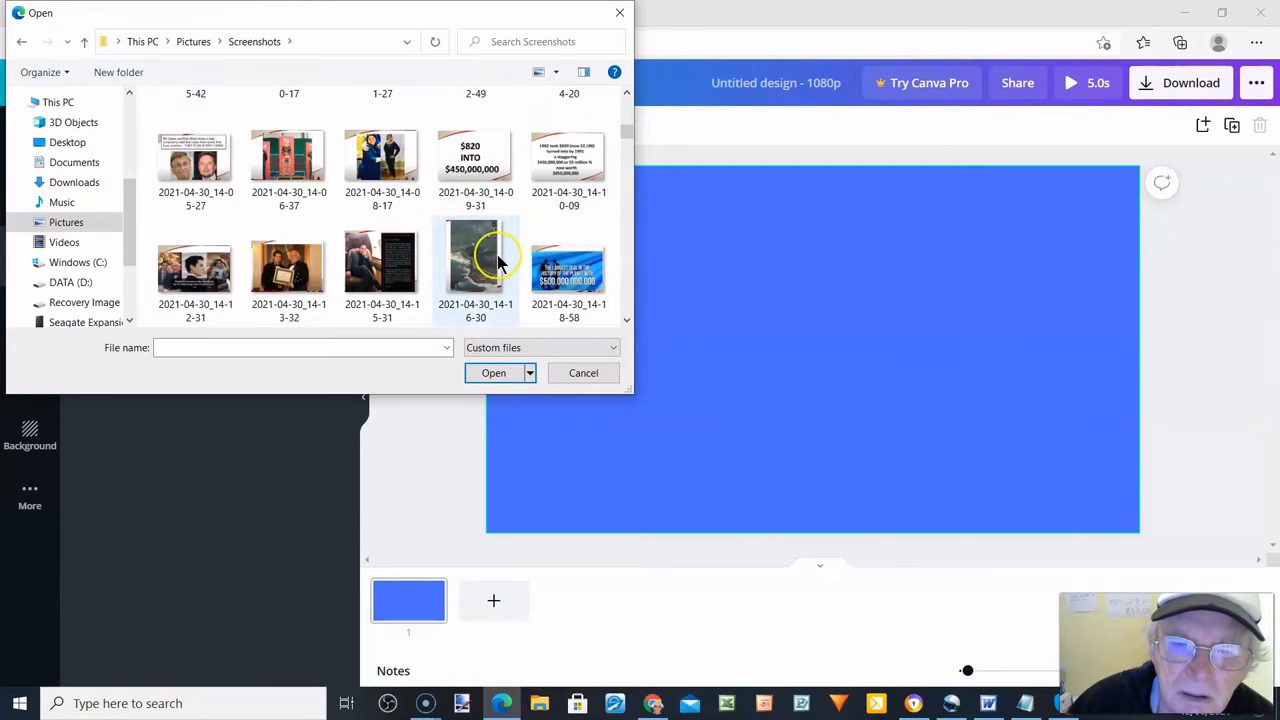
scroll(497, 254, "down", 7)
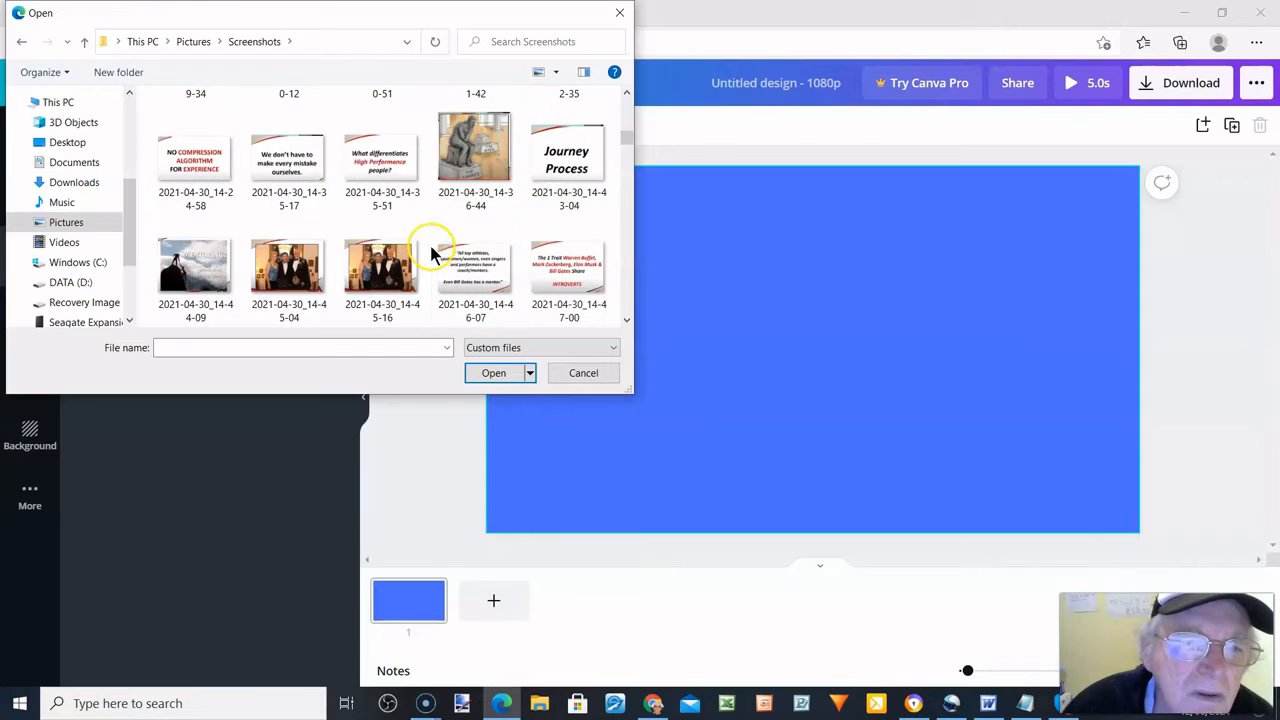
scroll(430, 255, "down", 4)
scroll(405, 248, "down", 9)
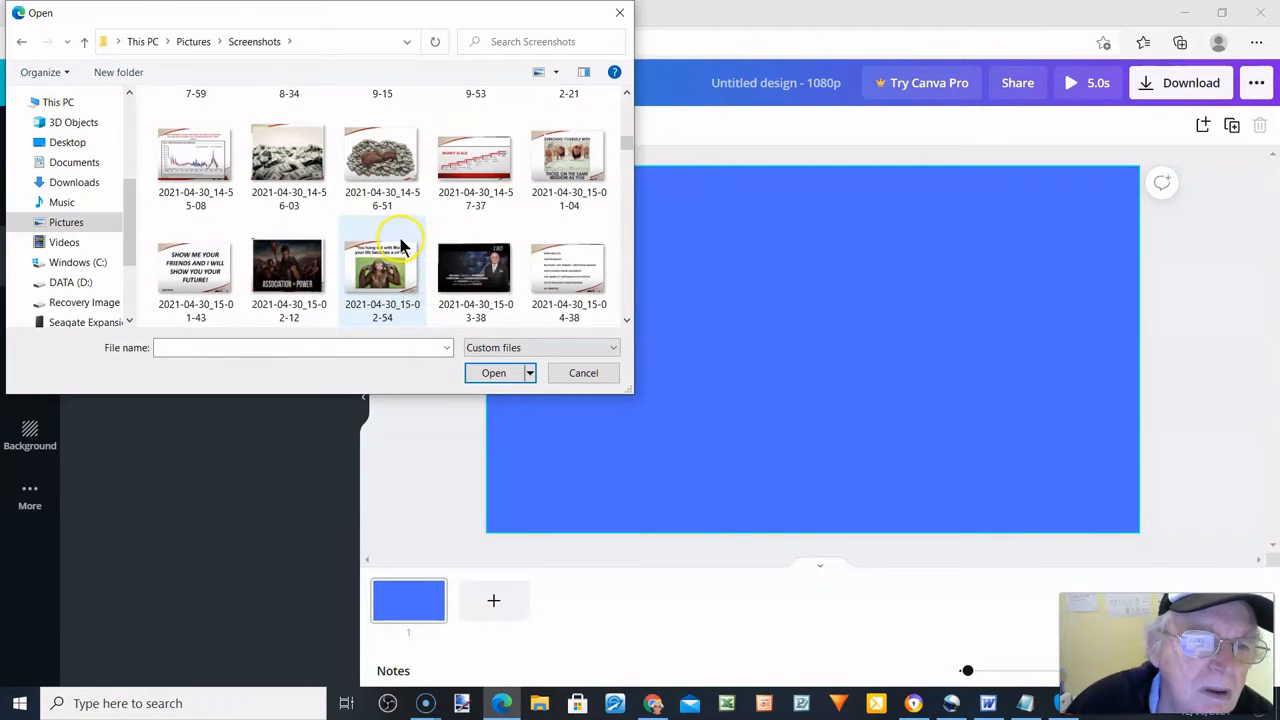
scroll(418, 250, "up", 2)
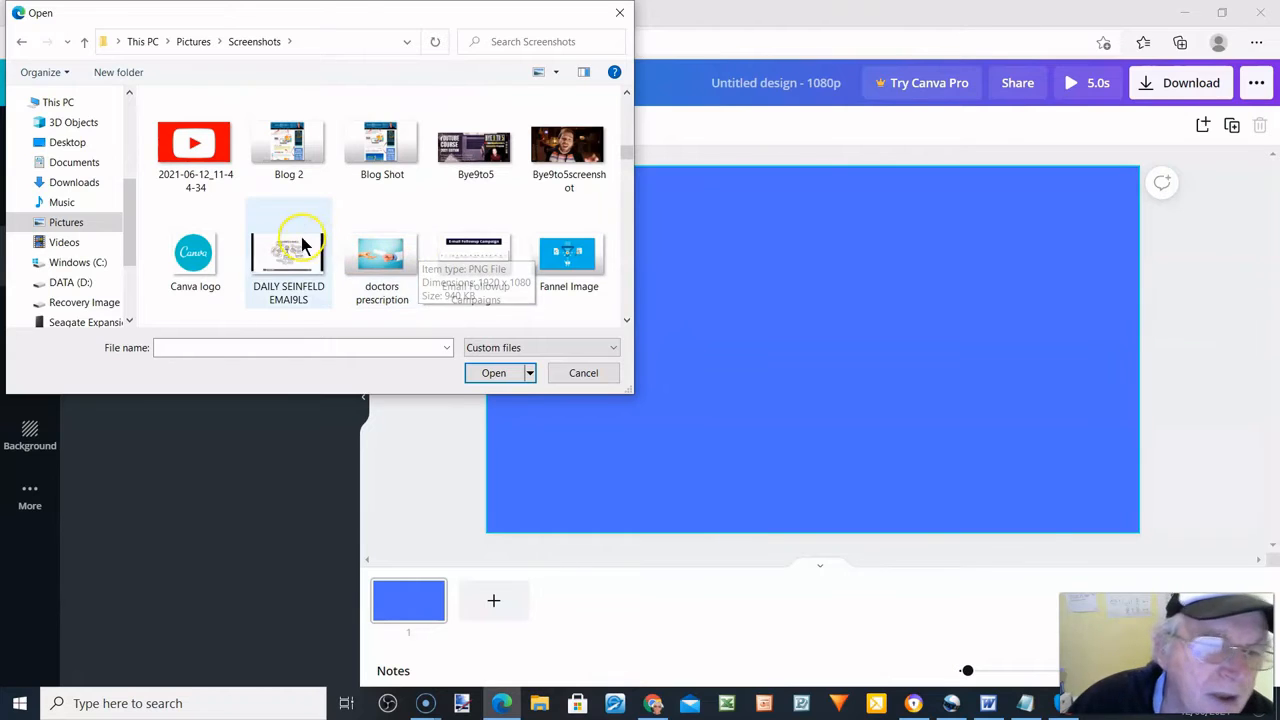
left_click(566, 262)
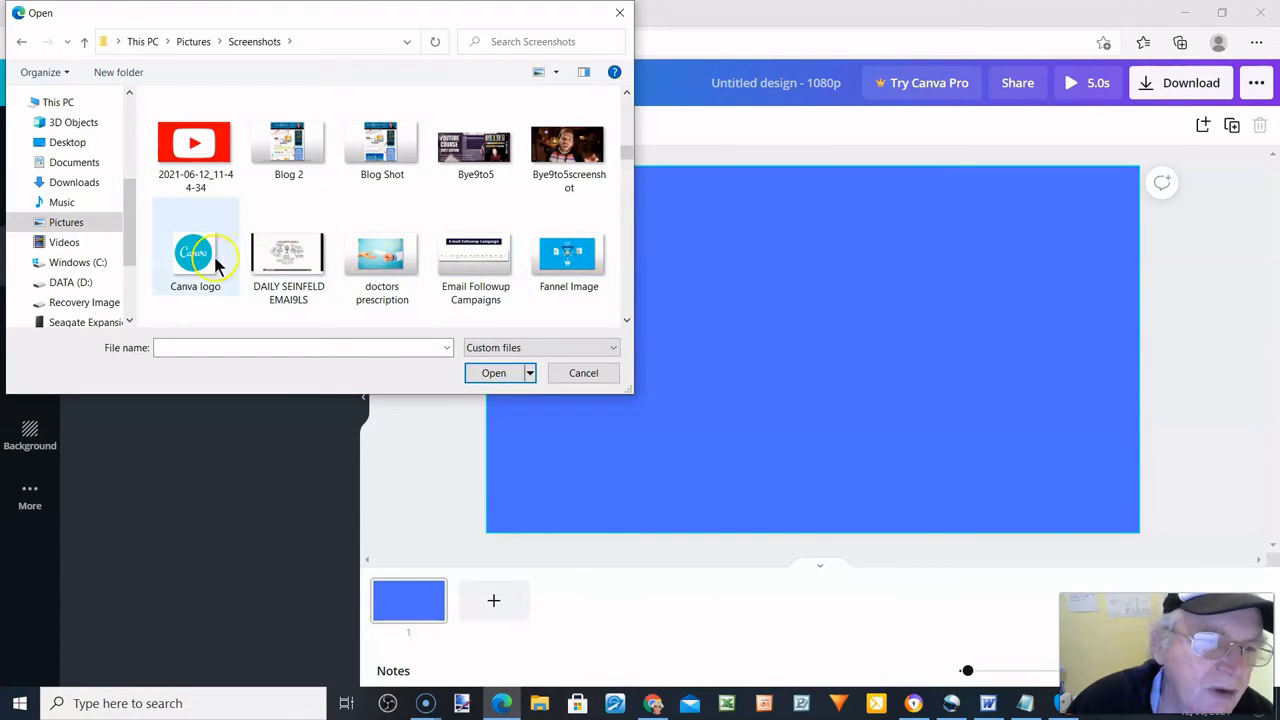
left_click(183, 258)
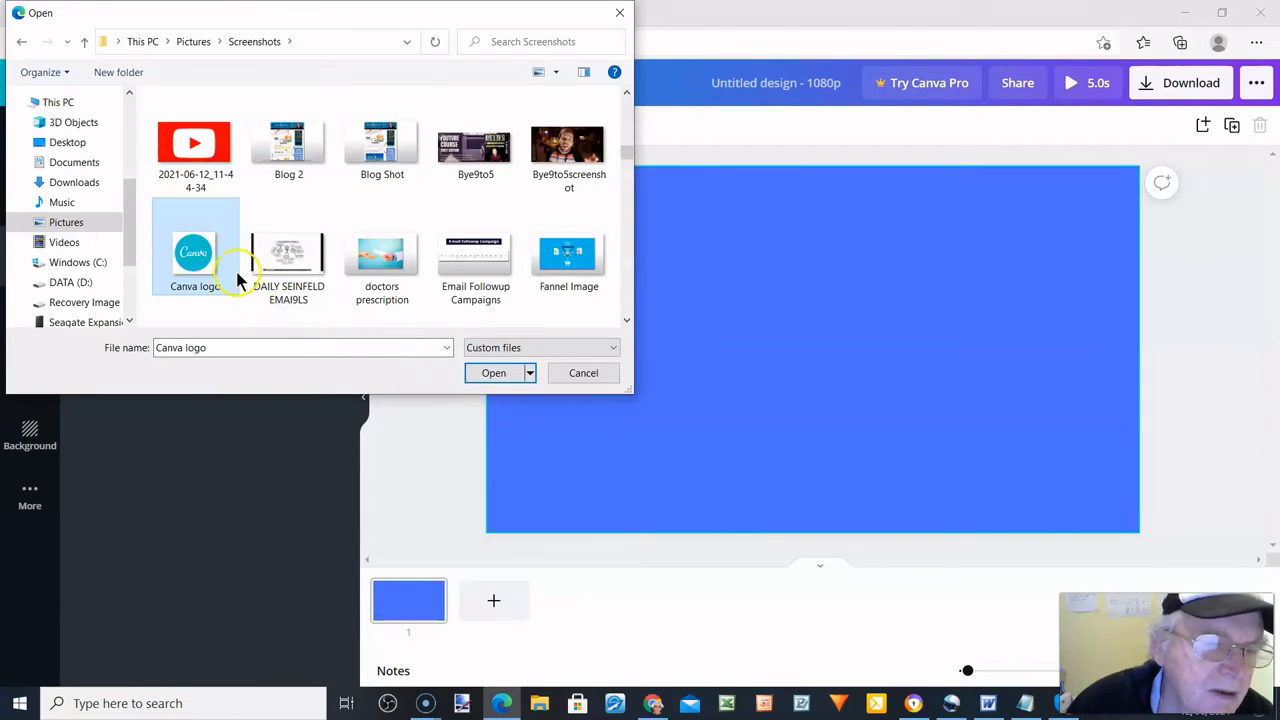
left_click(494, 373)
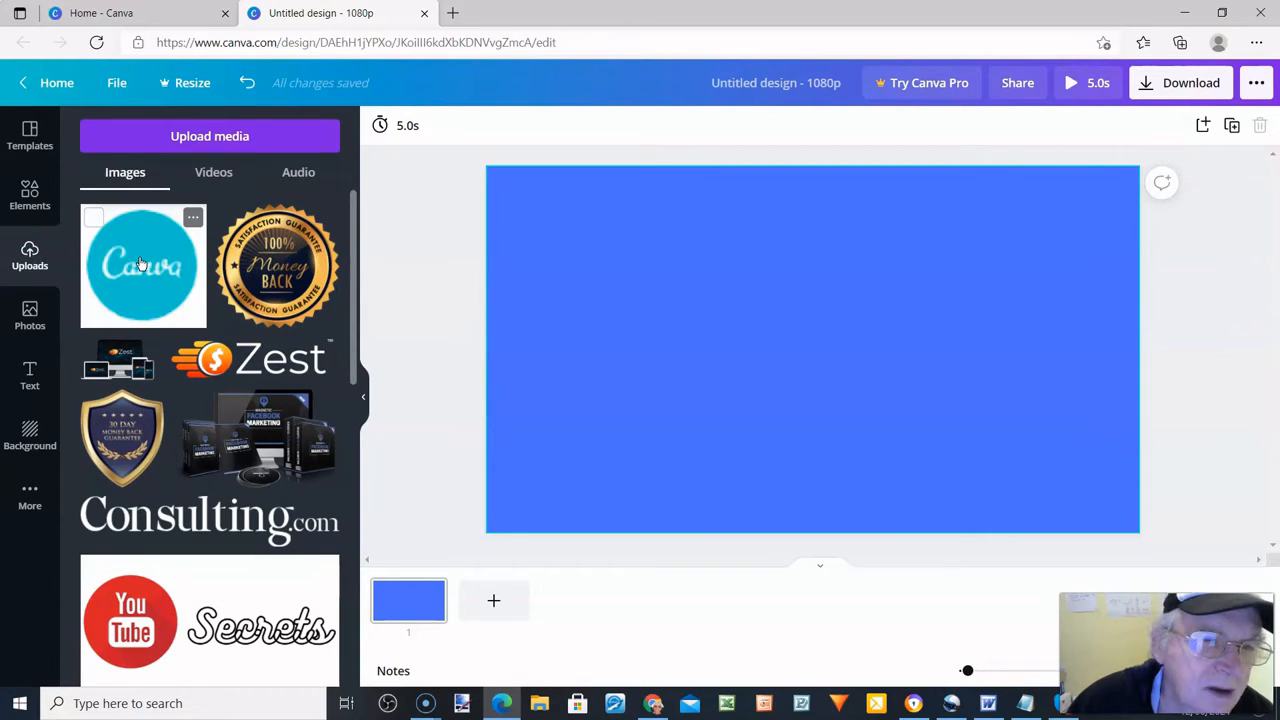
Step: Place the uploaded Canva logo on the page, shrink it to about half size and position it in the page's upper-left corner
left_click_drag(141, 260, 562, 252)
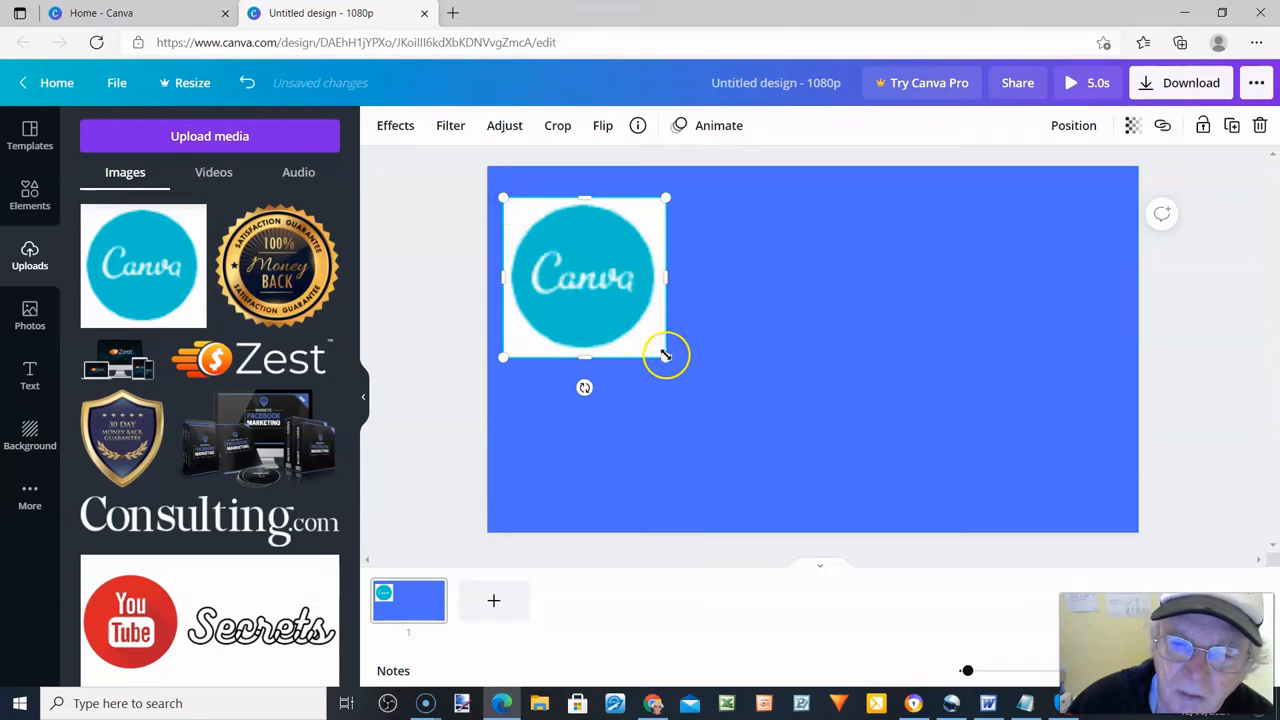
left_click_drag(668, 357, 650, 198)
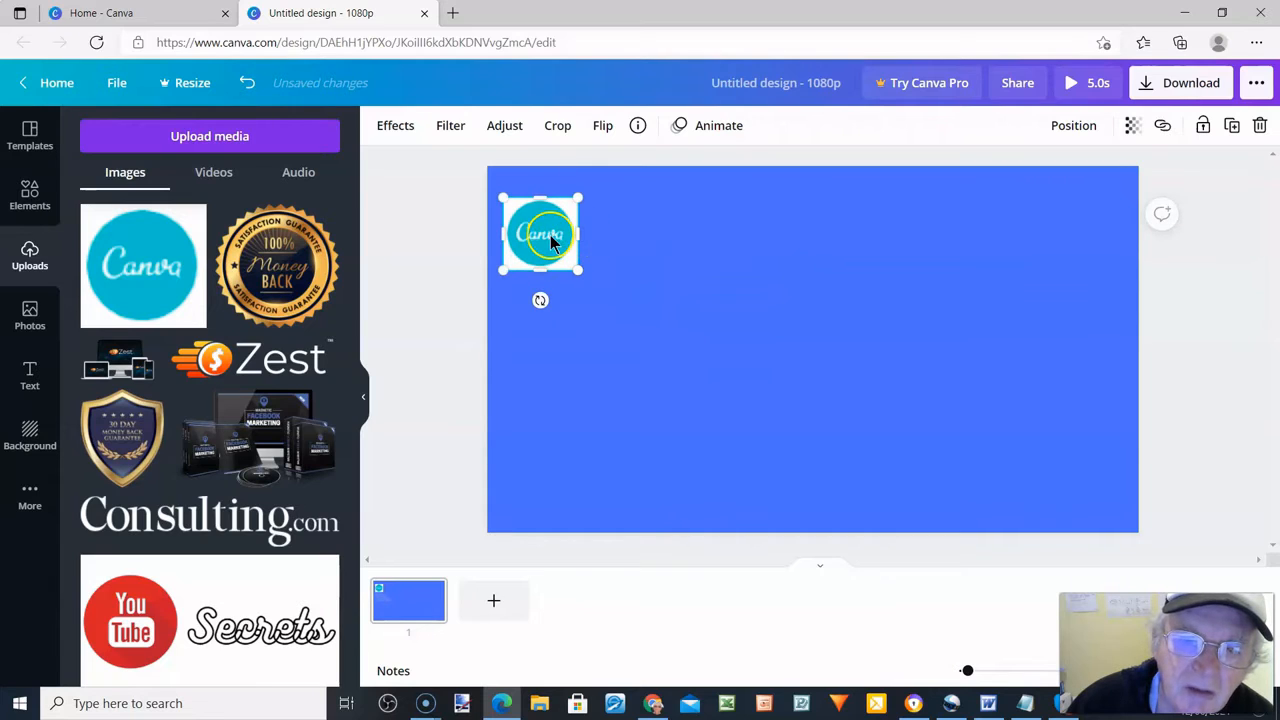
left_click_drag(550, 240, 552, 220)
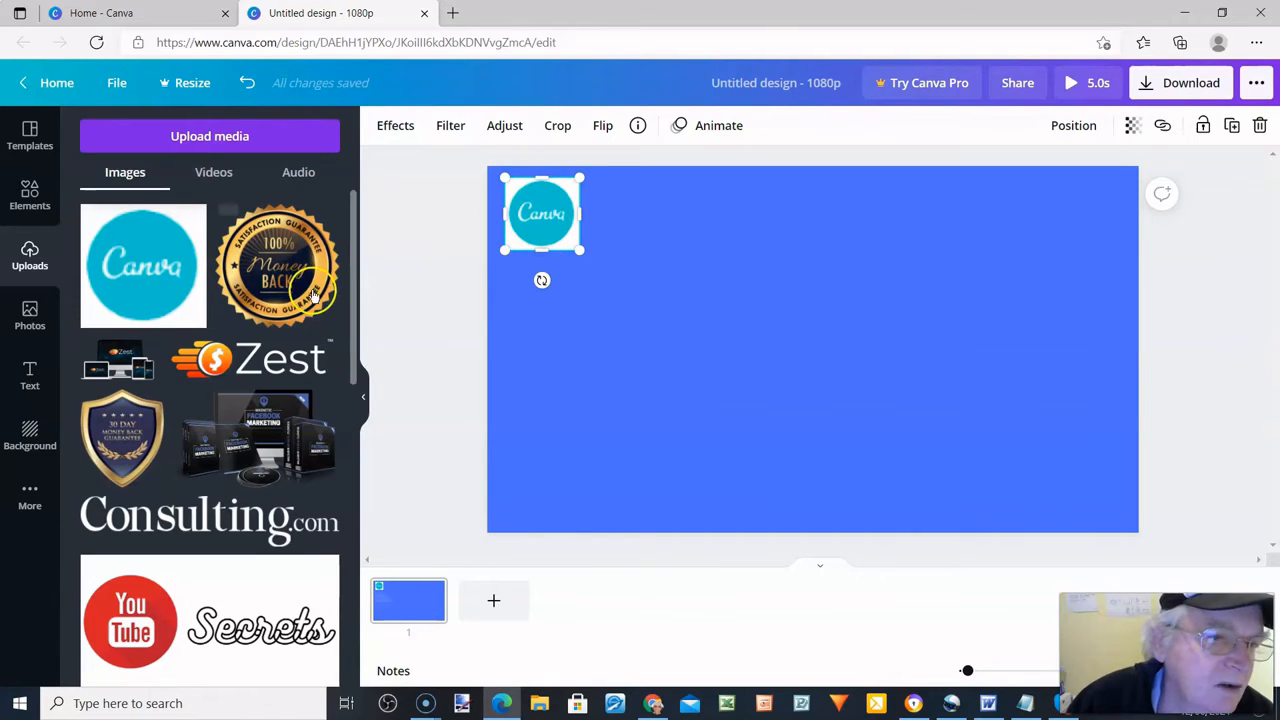
Step: Upload the image "Youtube logo" from the Screenshots folder and place it along the page's upper edge, beside the Canva logo
left_click(228, 148)
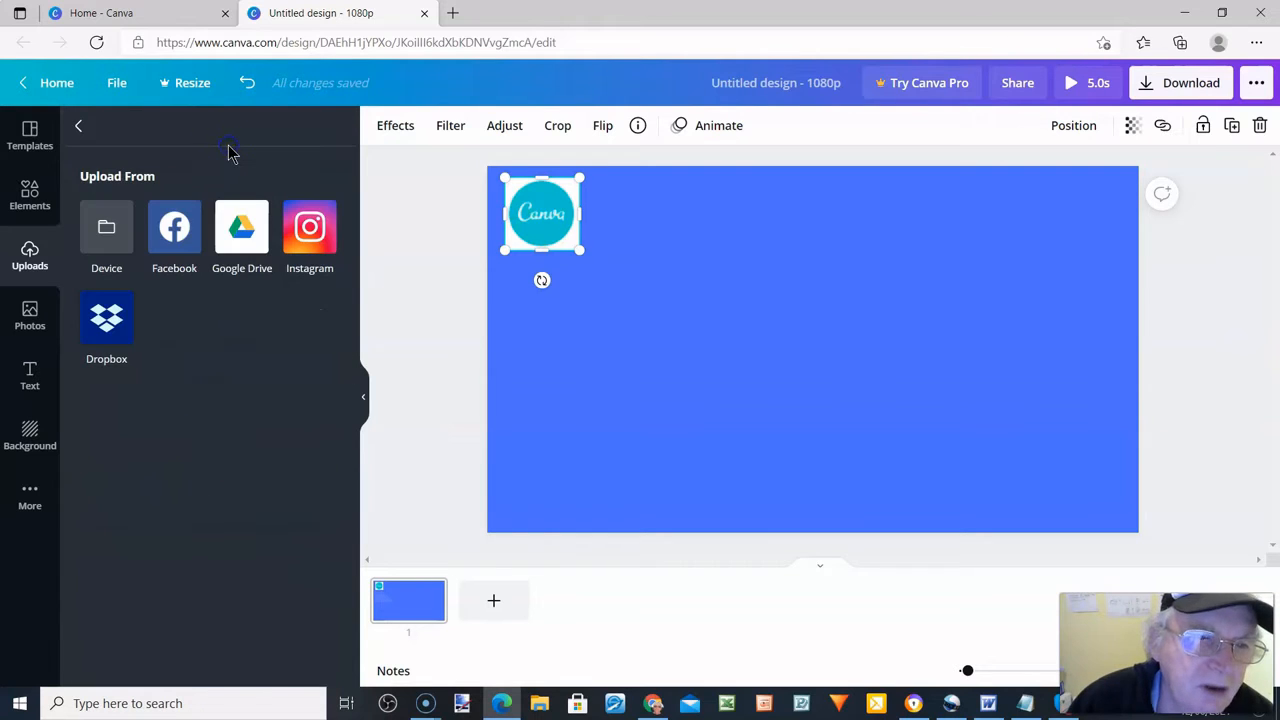
left_click(111, 236)
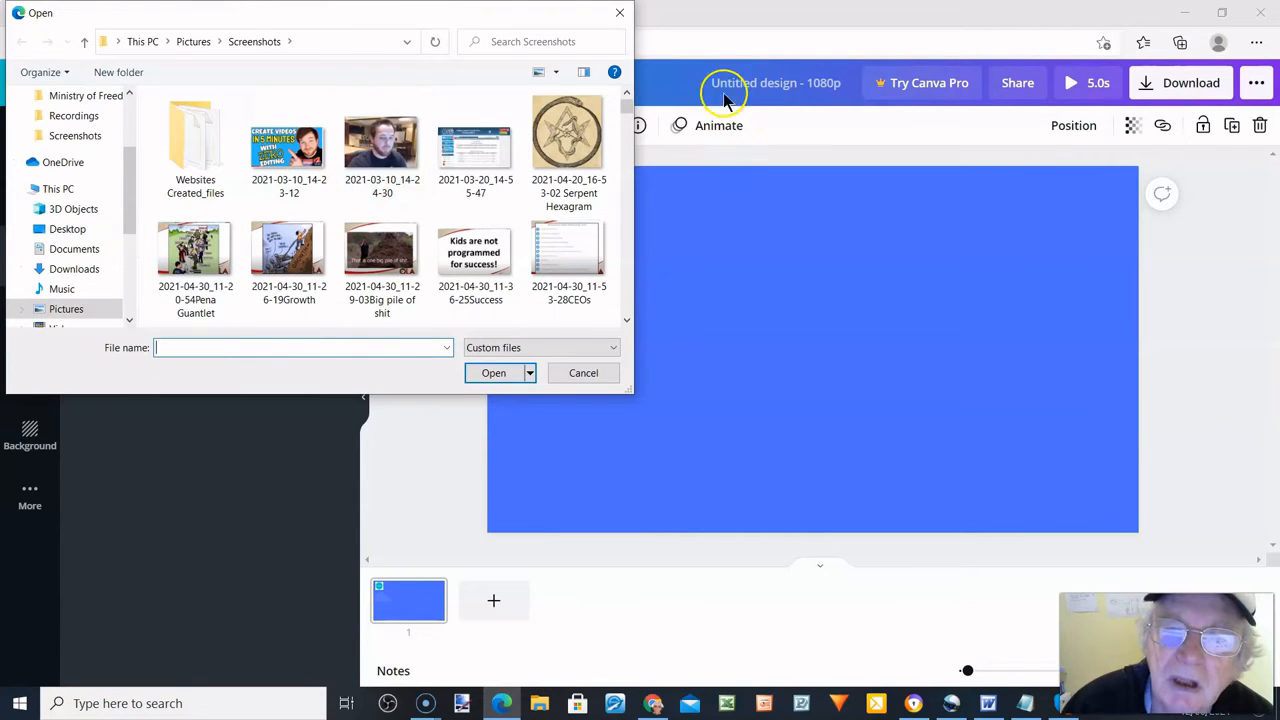
left_click_drag(624, 100, 612, 152)
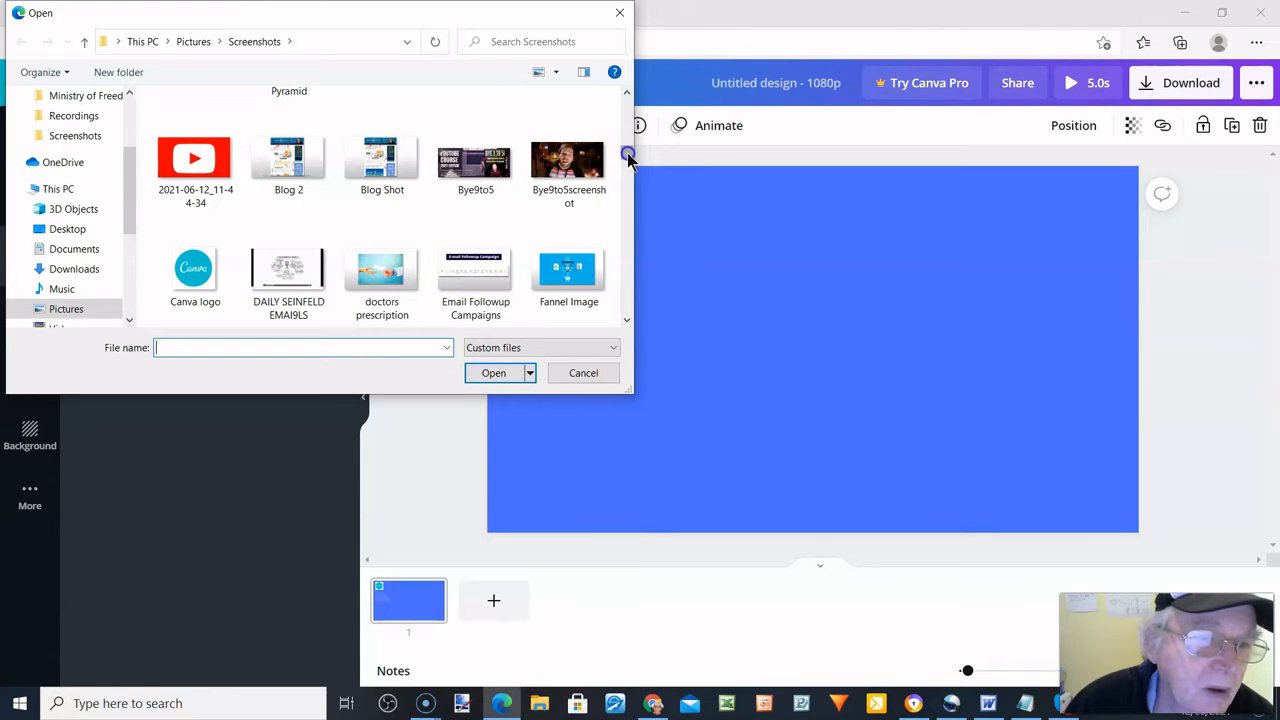
left_click_drag(628, 157, 623, 306)
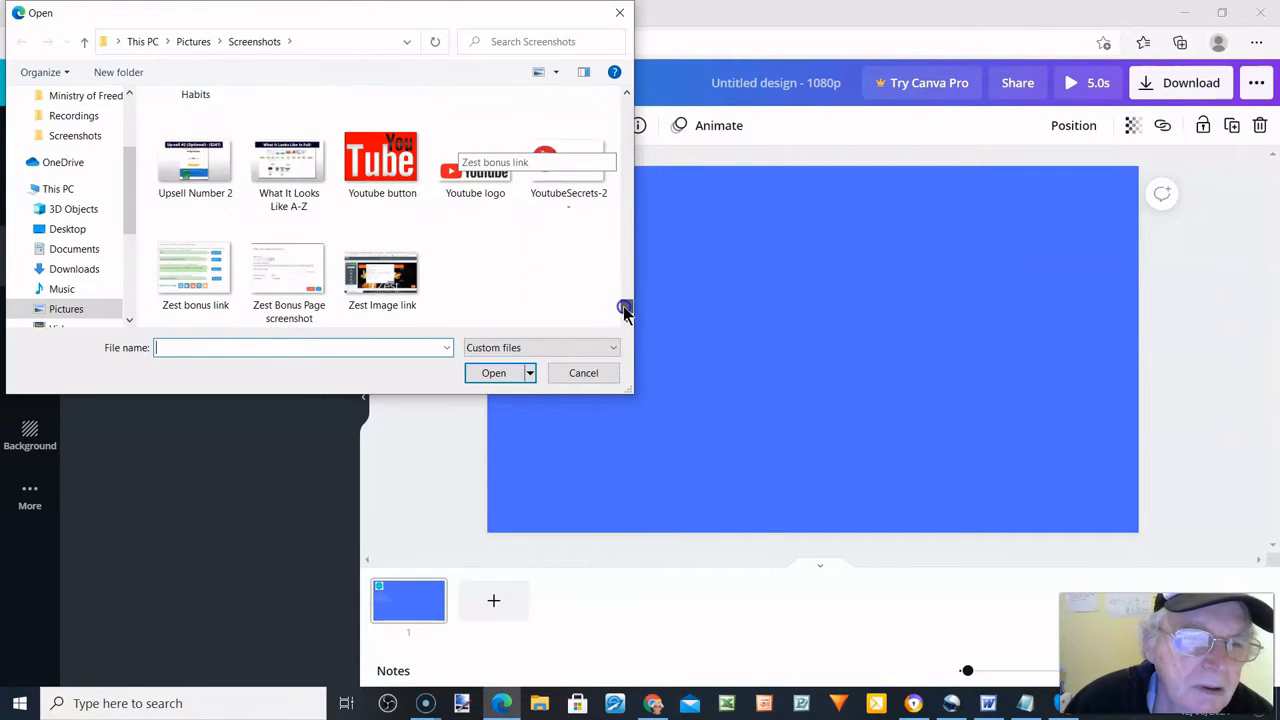
left_click(385, 167)
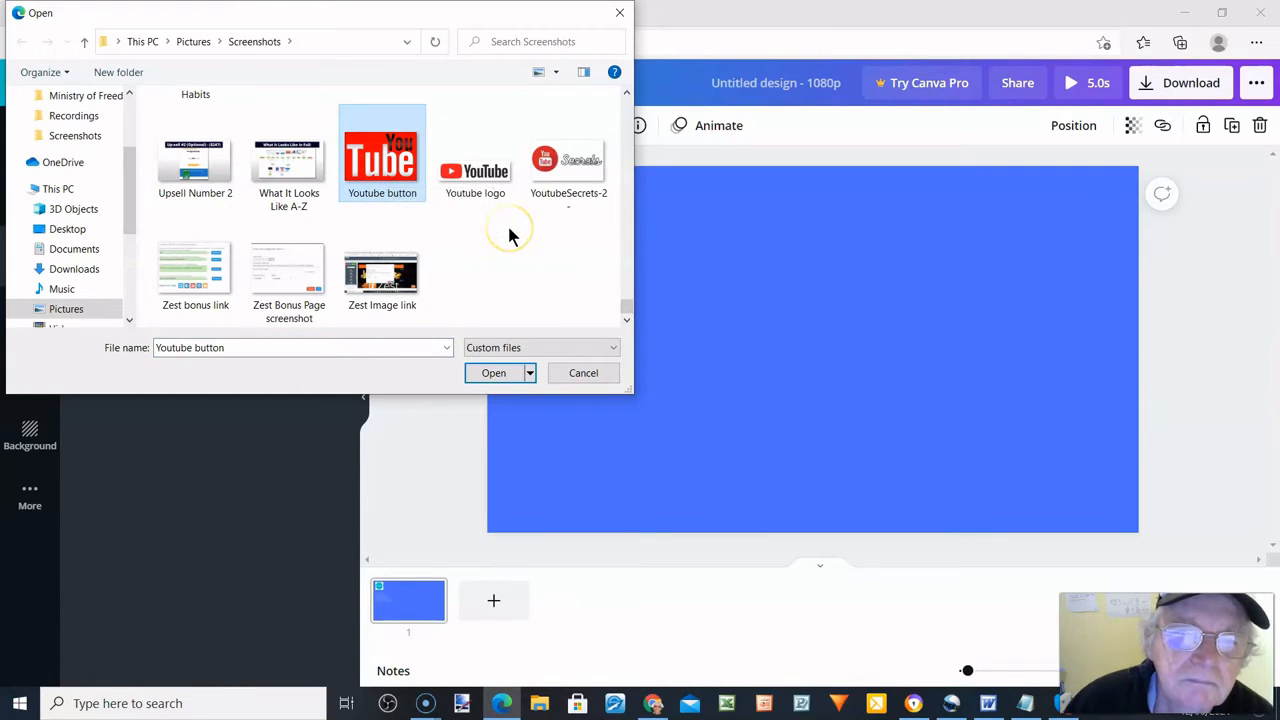
left_click(476, 174)
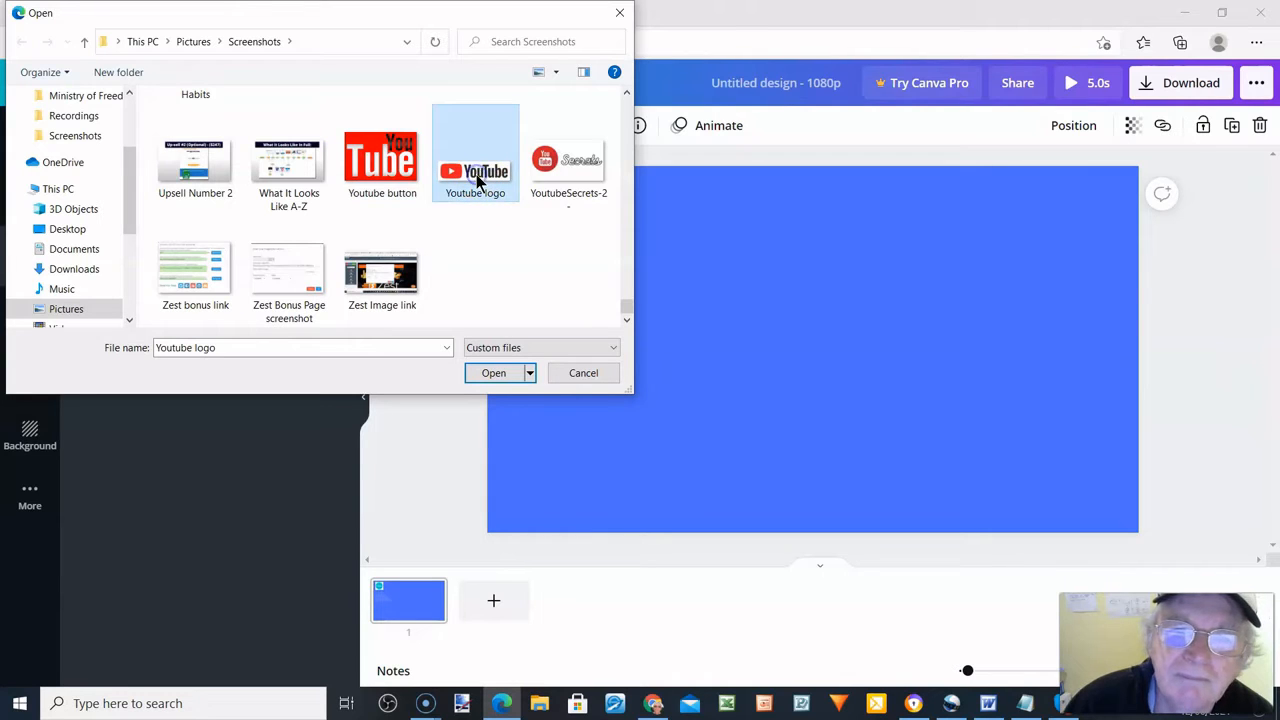
left_click(494, 373)
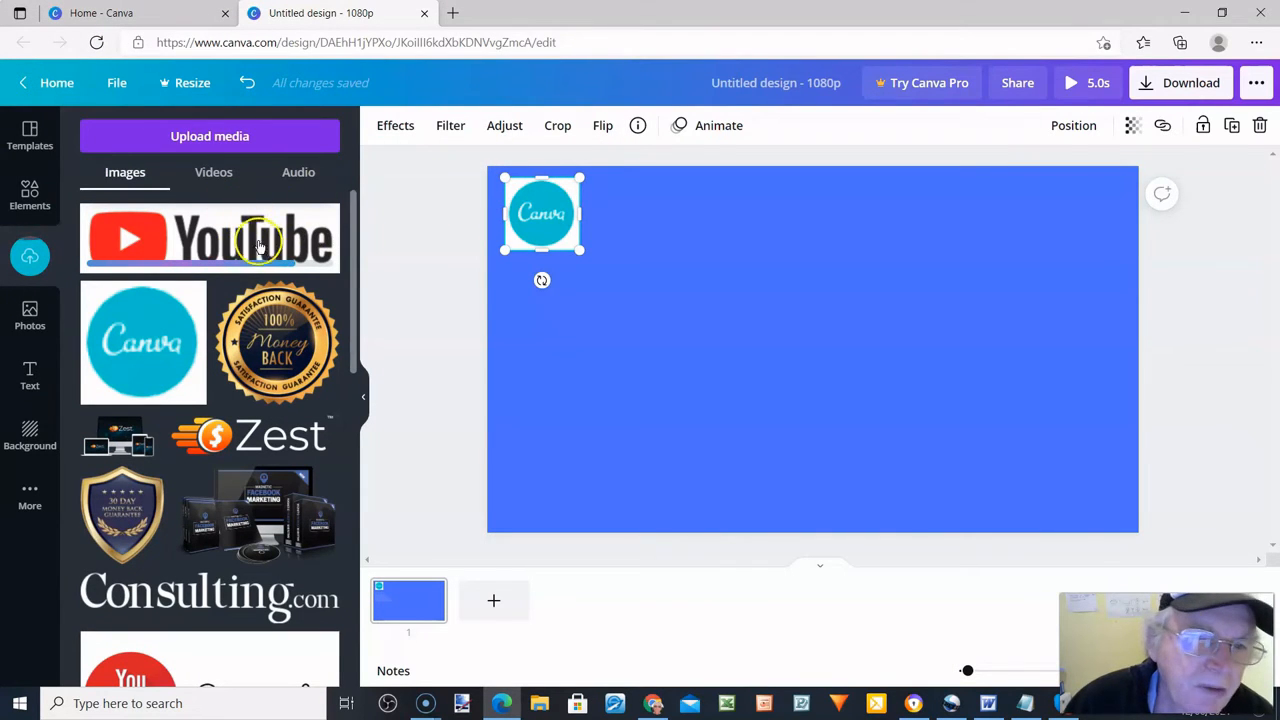
left_click_drag(249, 237, 793, 206)
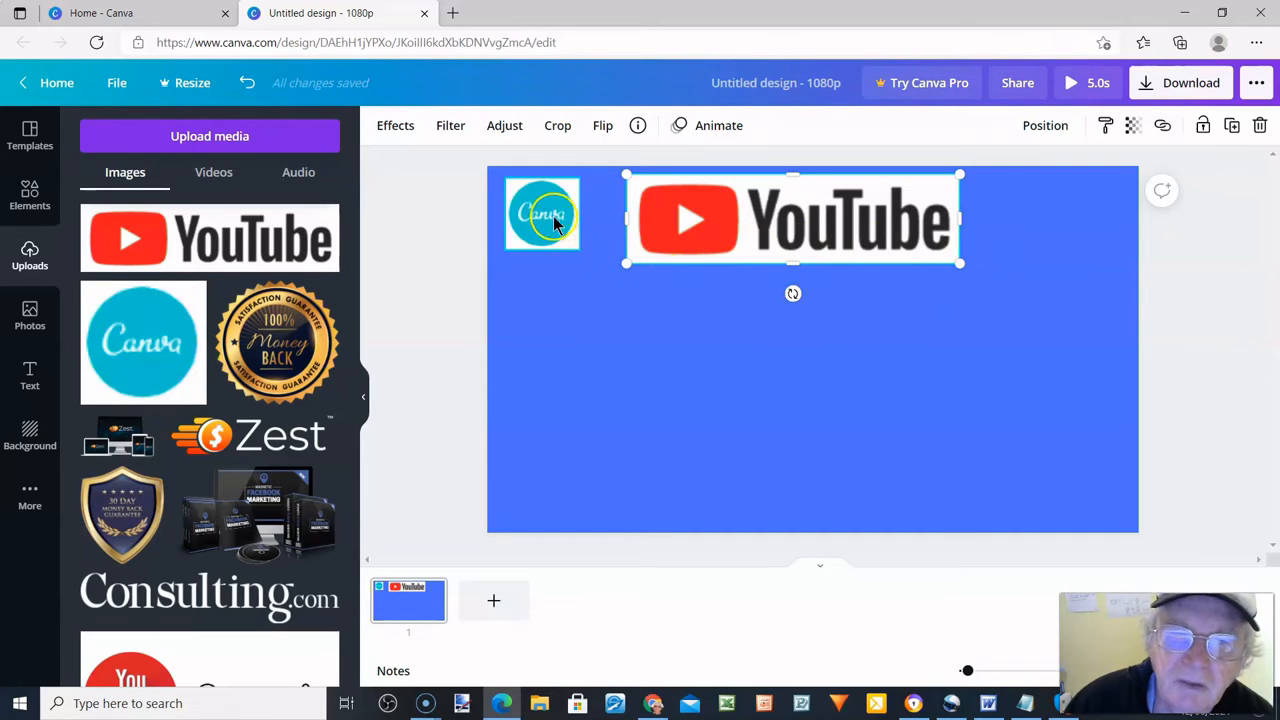
left_click(1066, 262)
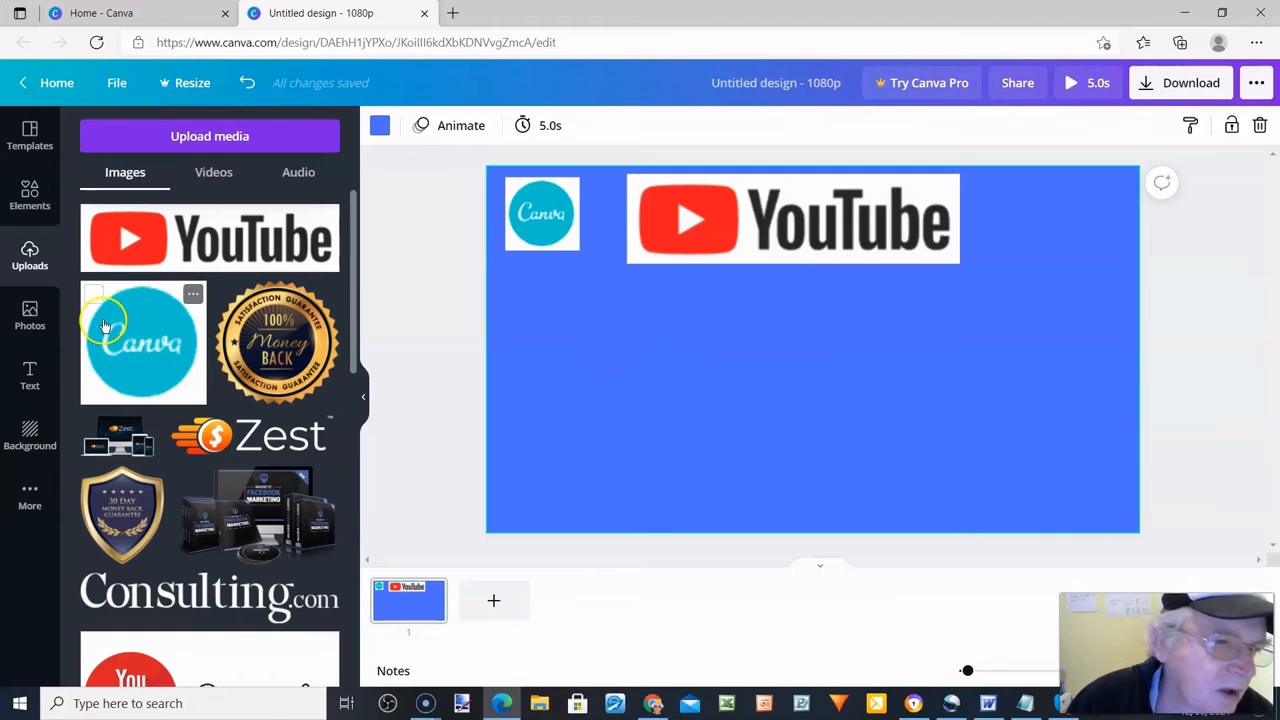
Step: Add a heading text box below the YouTube logo and set its text colour to white
left_click(29, 380)
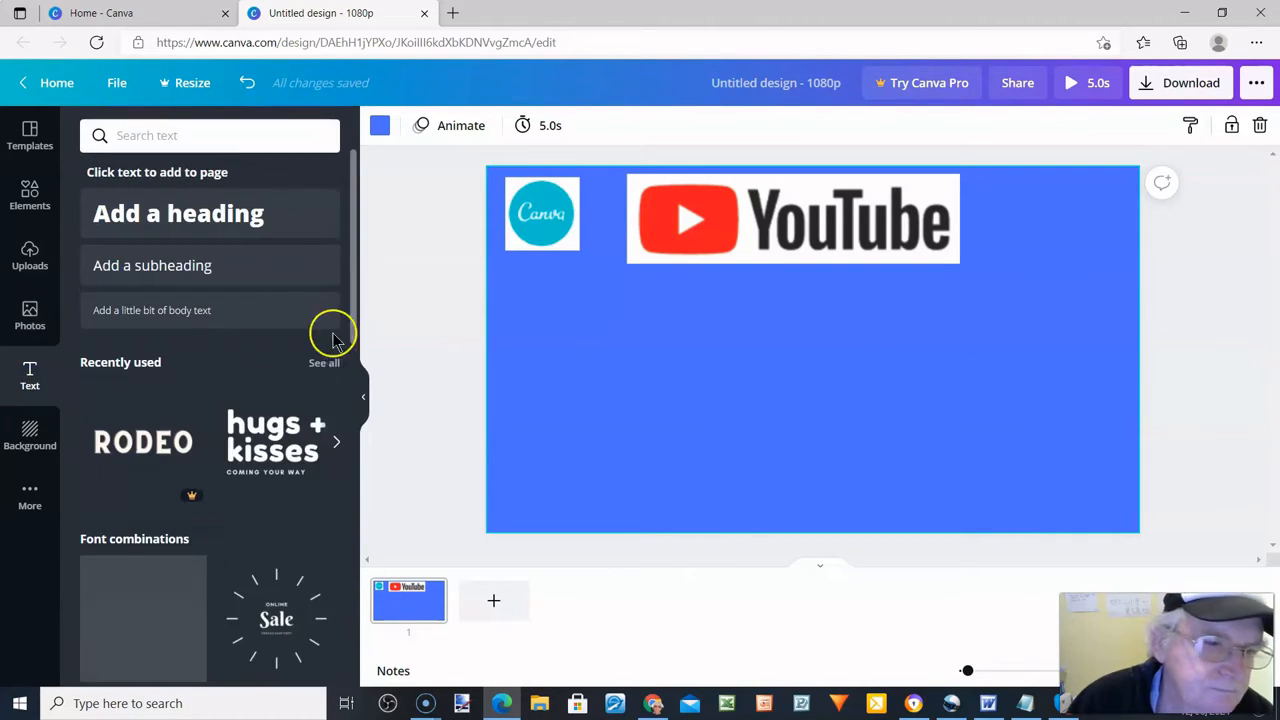
left_click_drag(240, 213, 762, 312)
double_click(762, 312)
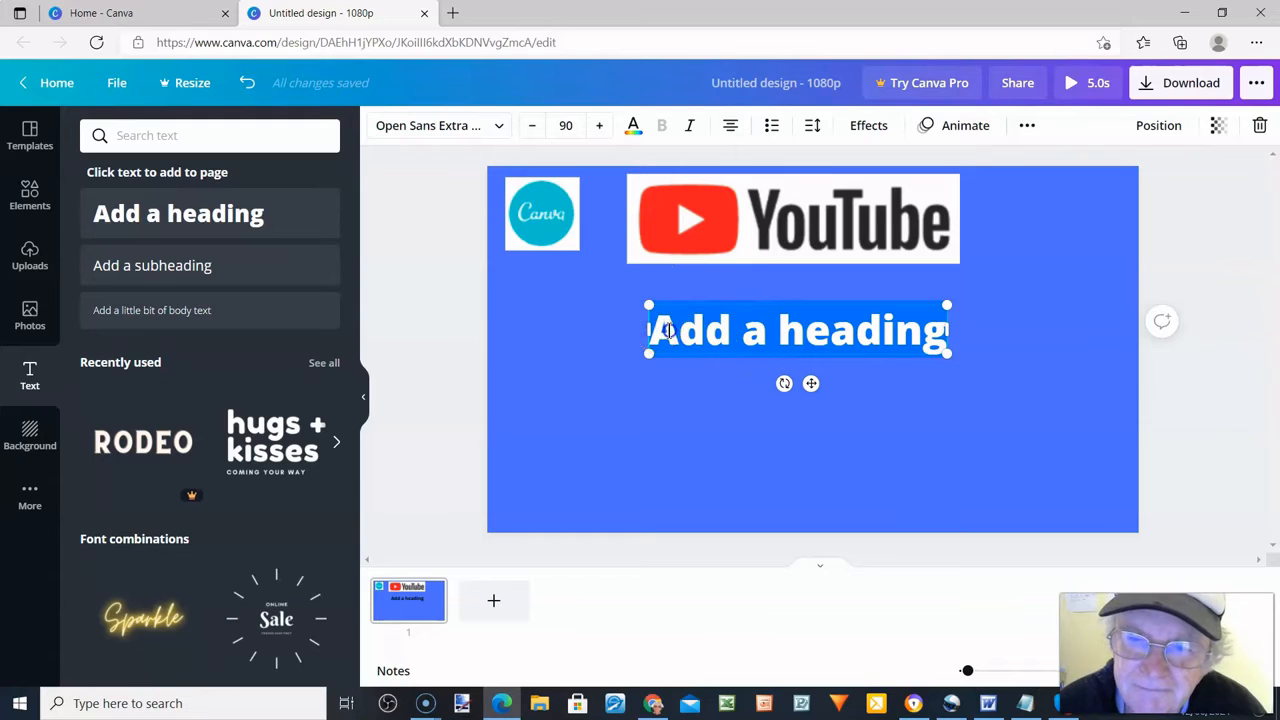
left_click(704, 330)
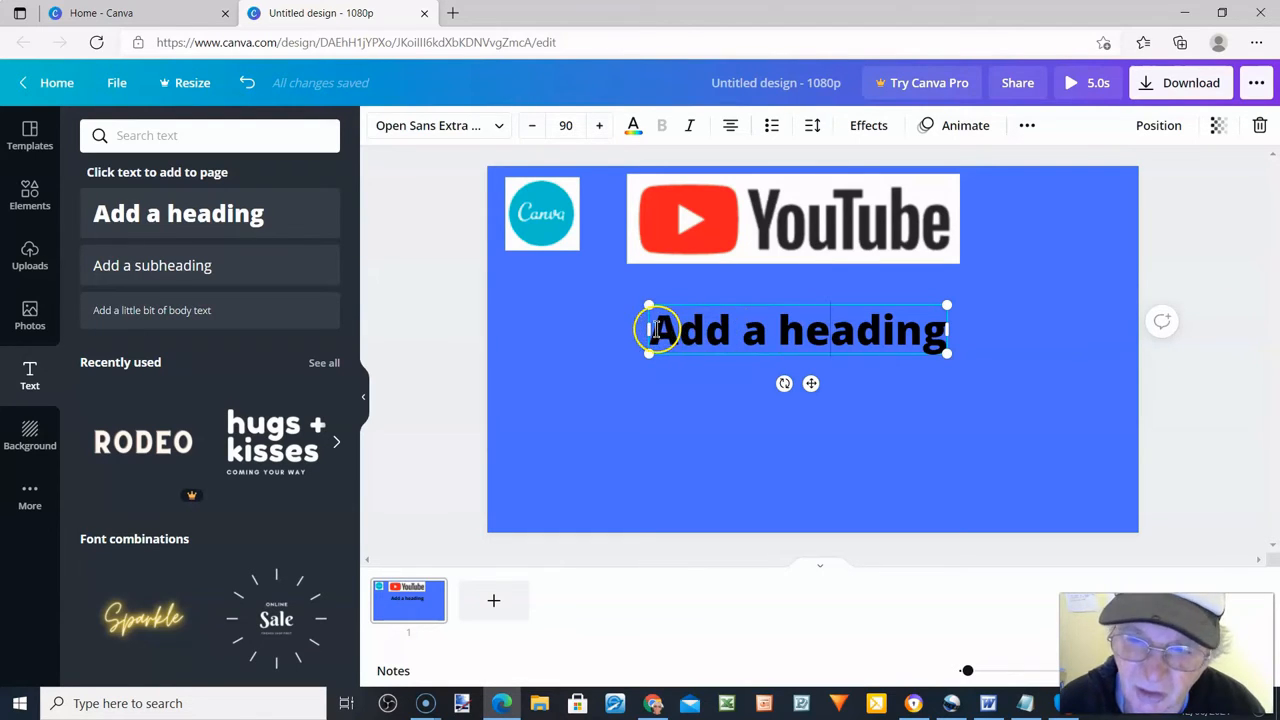
left_click_drag(652, 333, 942, 333)
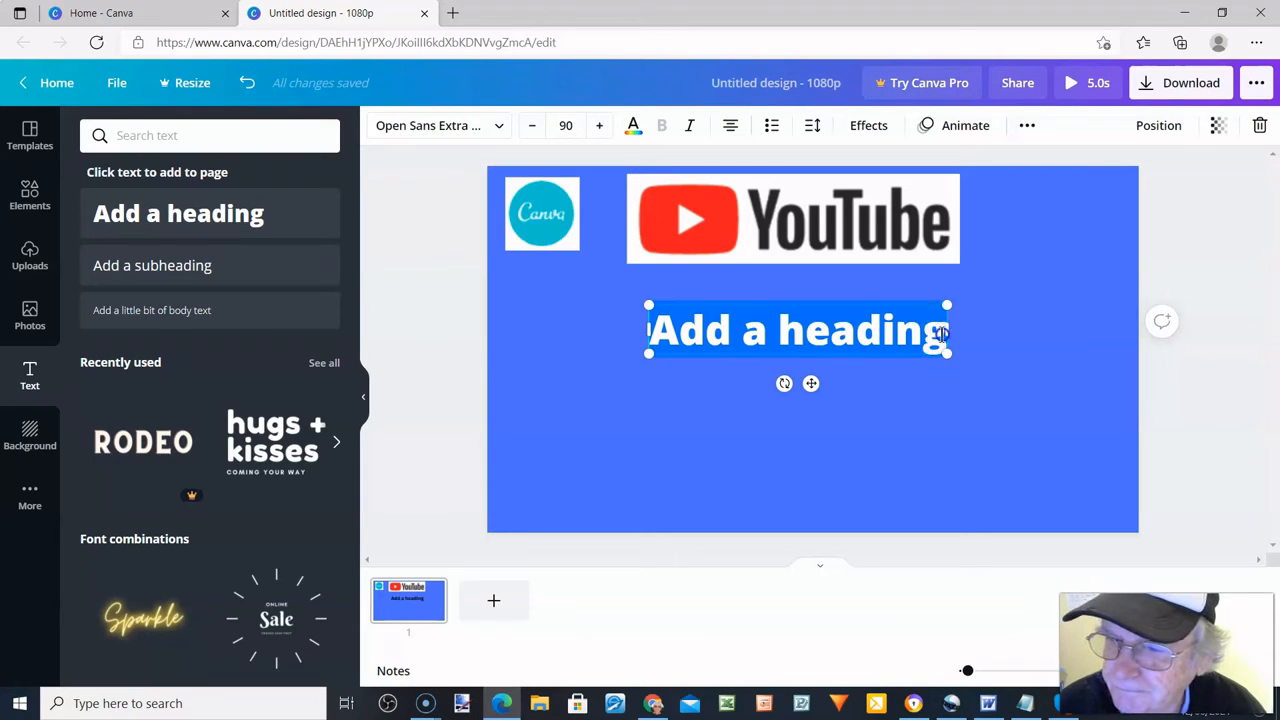
left_click(633, 127)
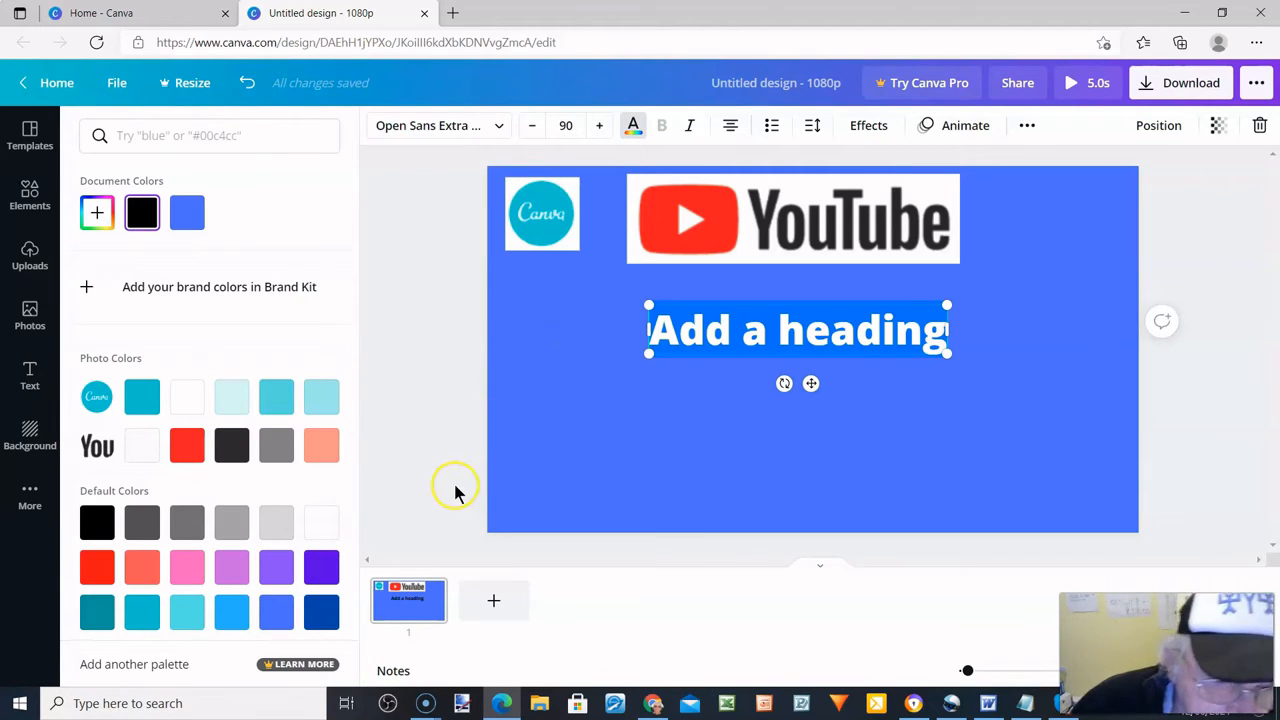
left_click(321, 519)
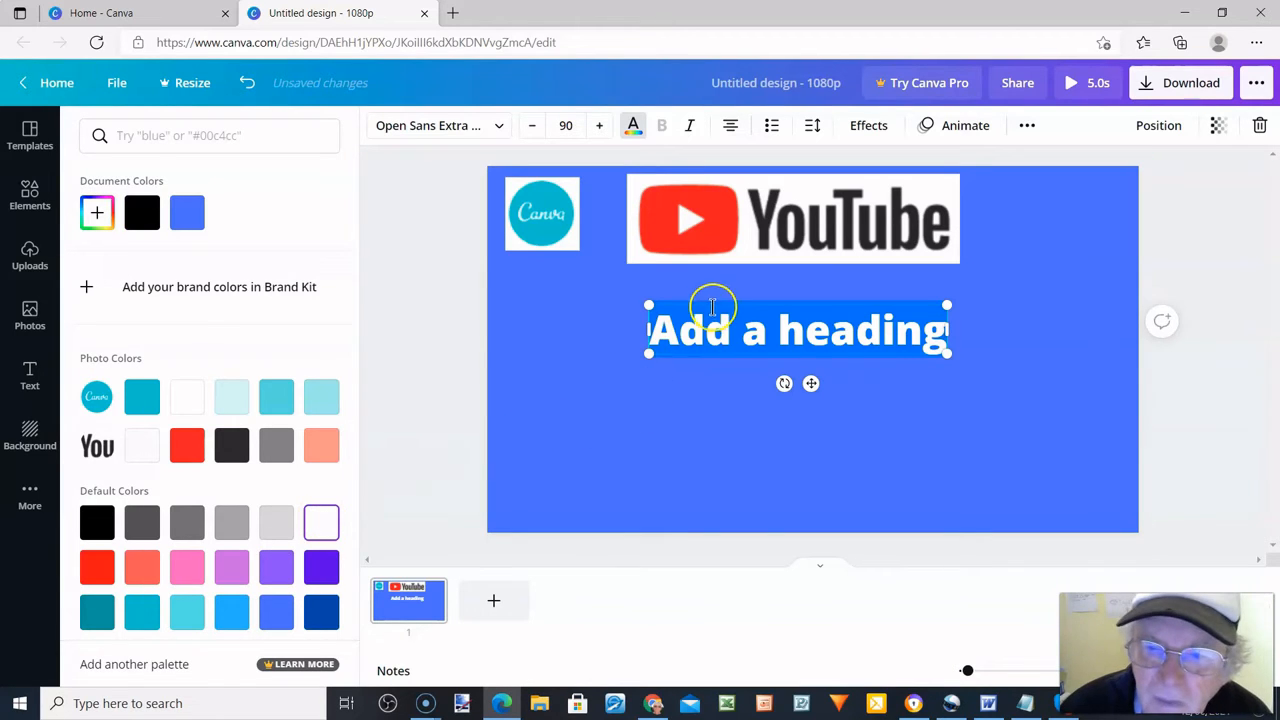
left_click(661, 333)
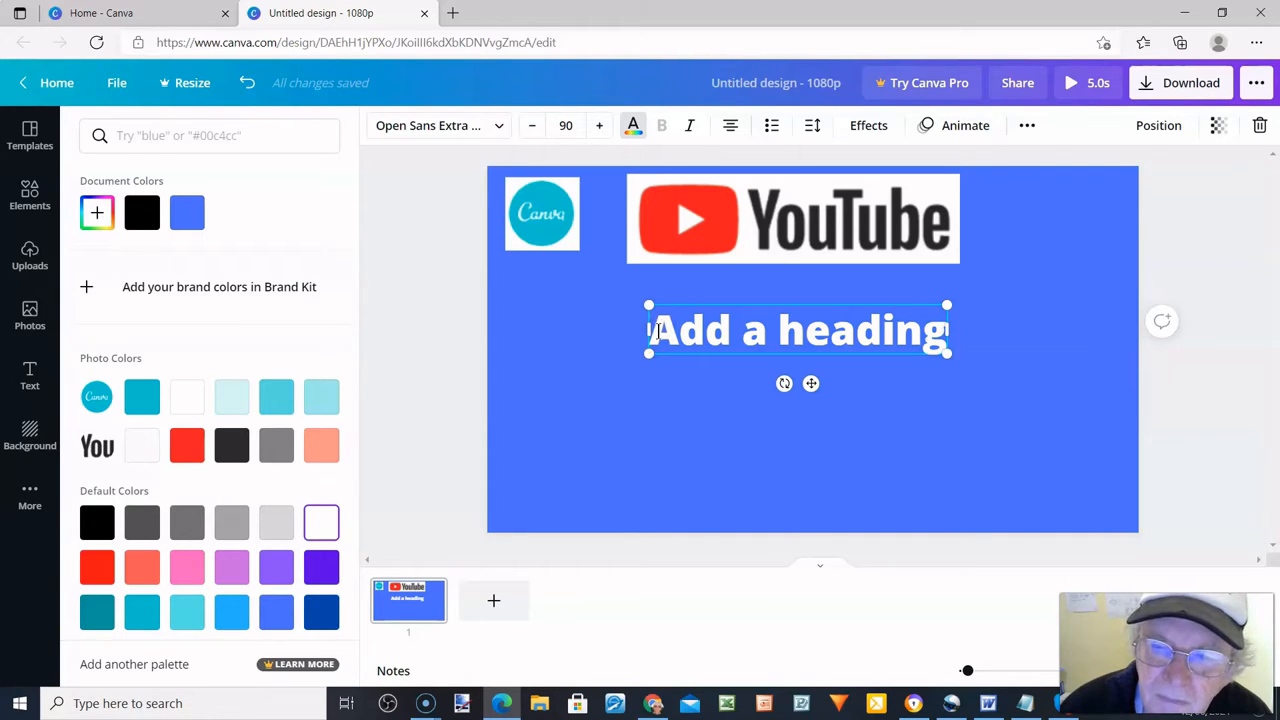
left_click_drag(659, 331, 703, 333)
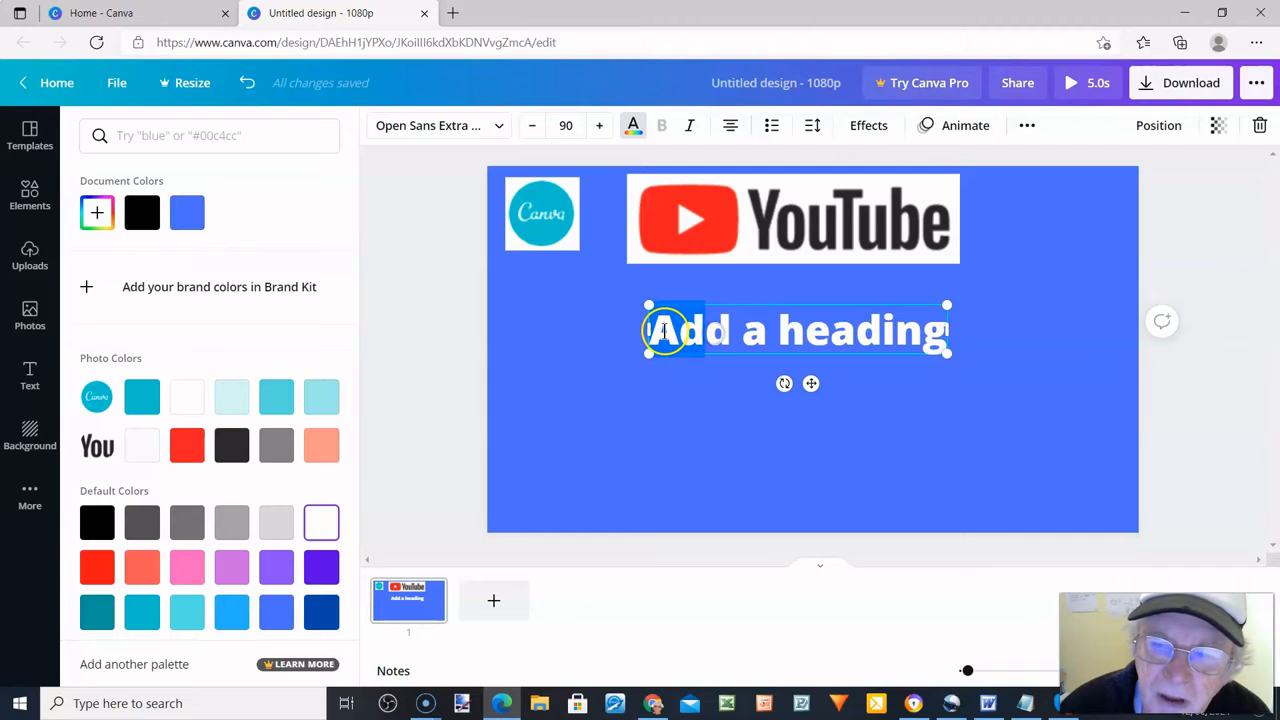
left_click(662, 328)
left_click_drag(654, 330, 800, 325)
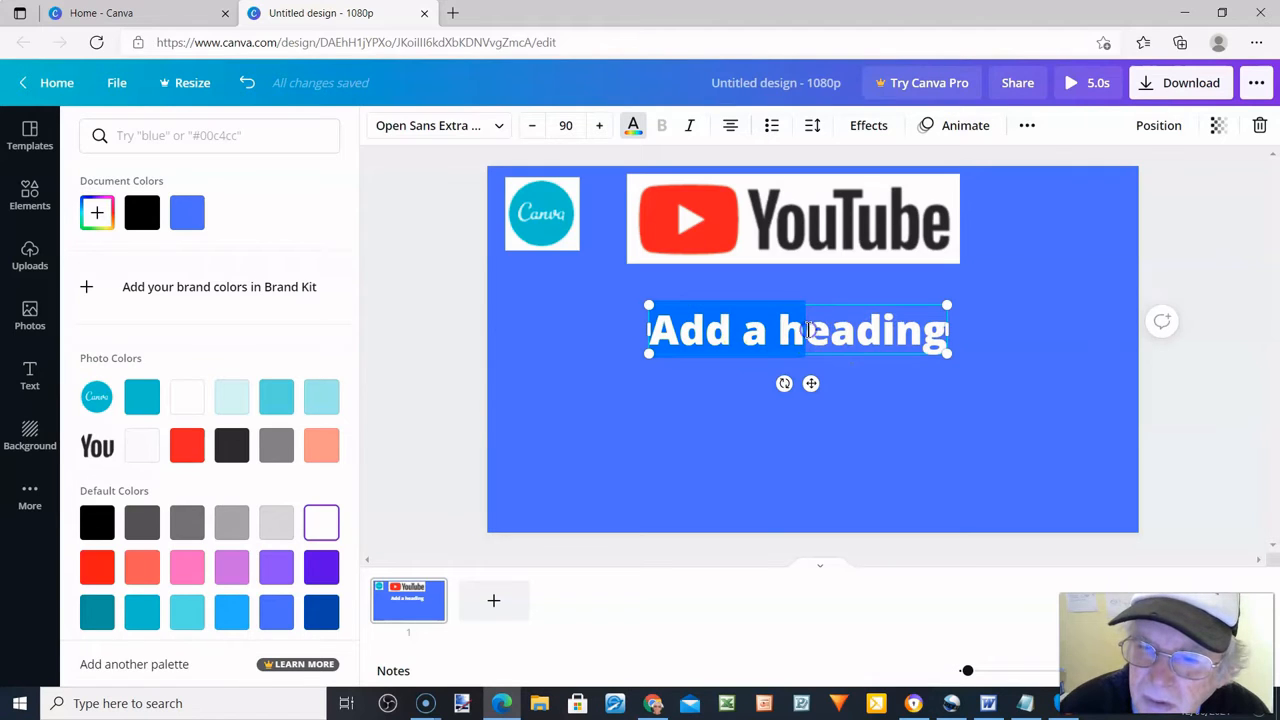
left_click(700, 332)
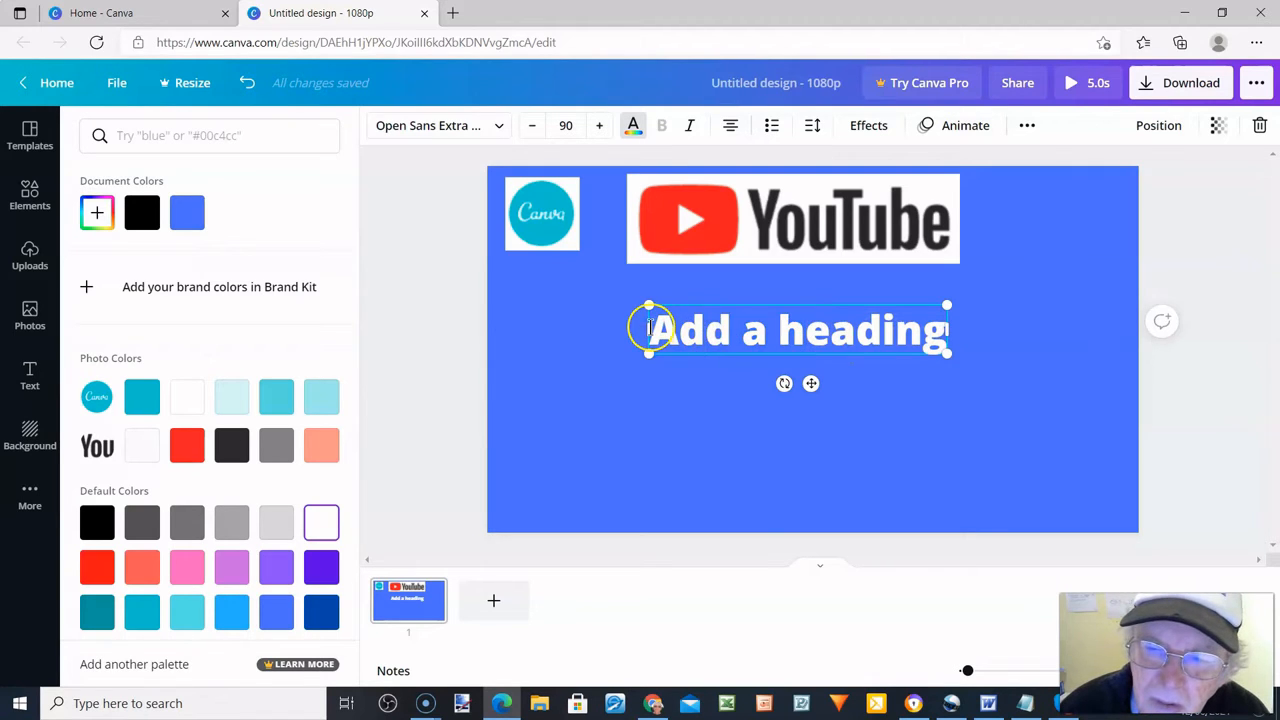
left_click_drag(651, 328, 757, 327)
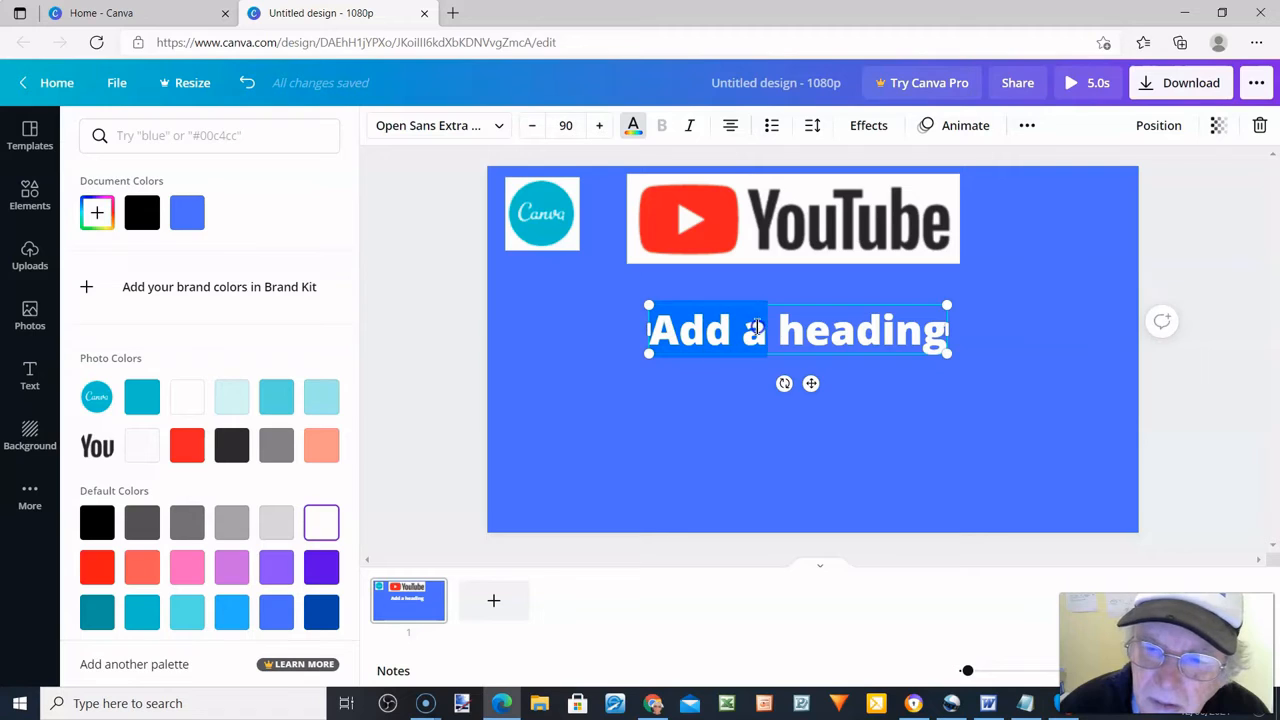
left_click(658, 330)
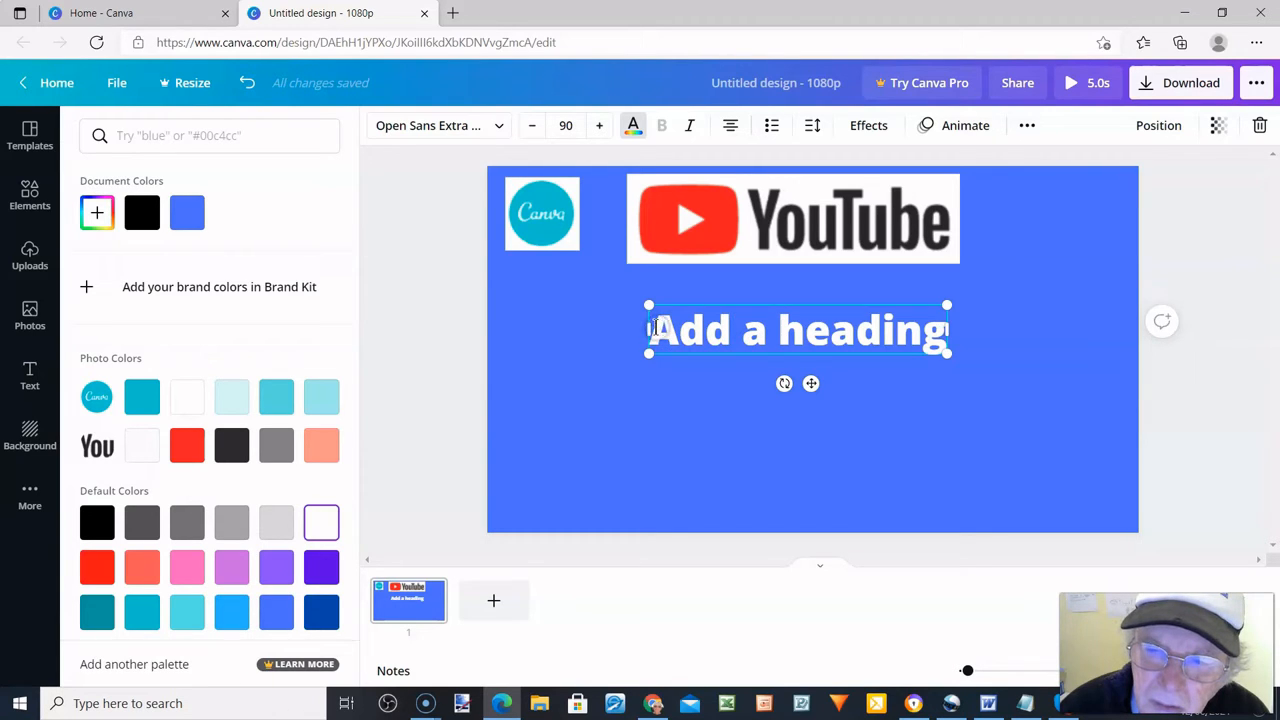
Step: Replace the heading's placeholder text with "How To Make A"
double_click(656, 330)
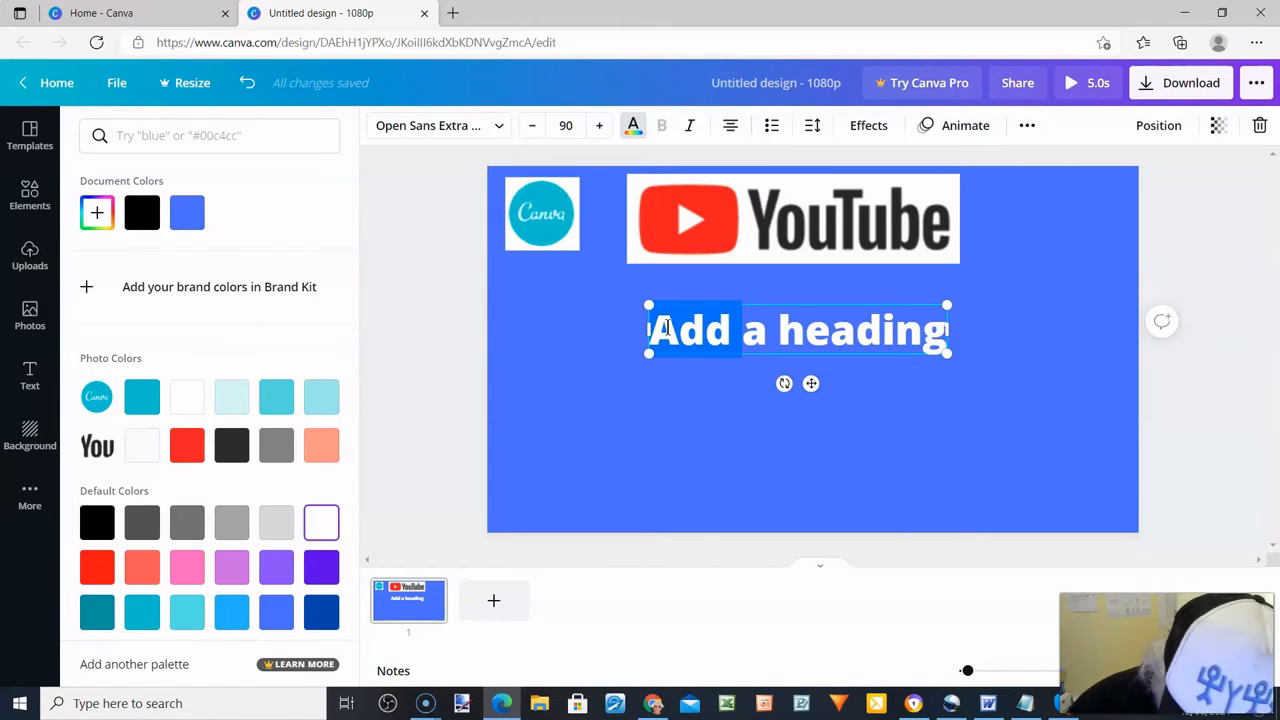
type("H")
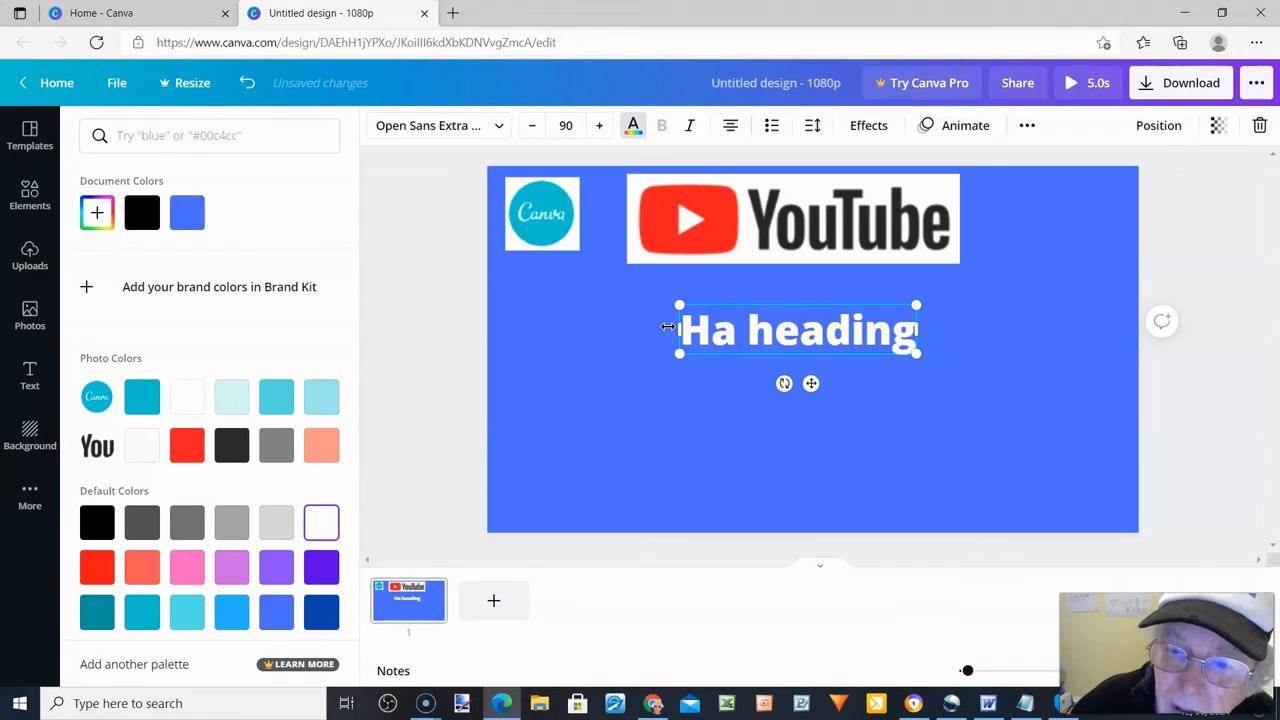
type("ow")
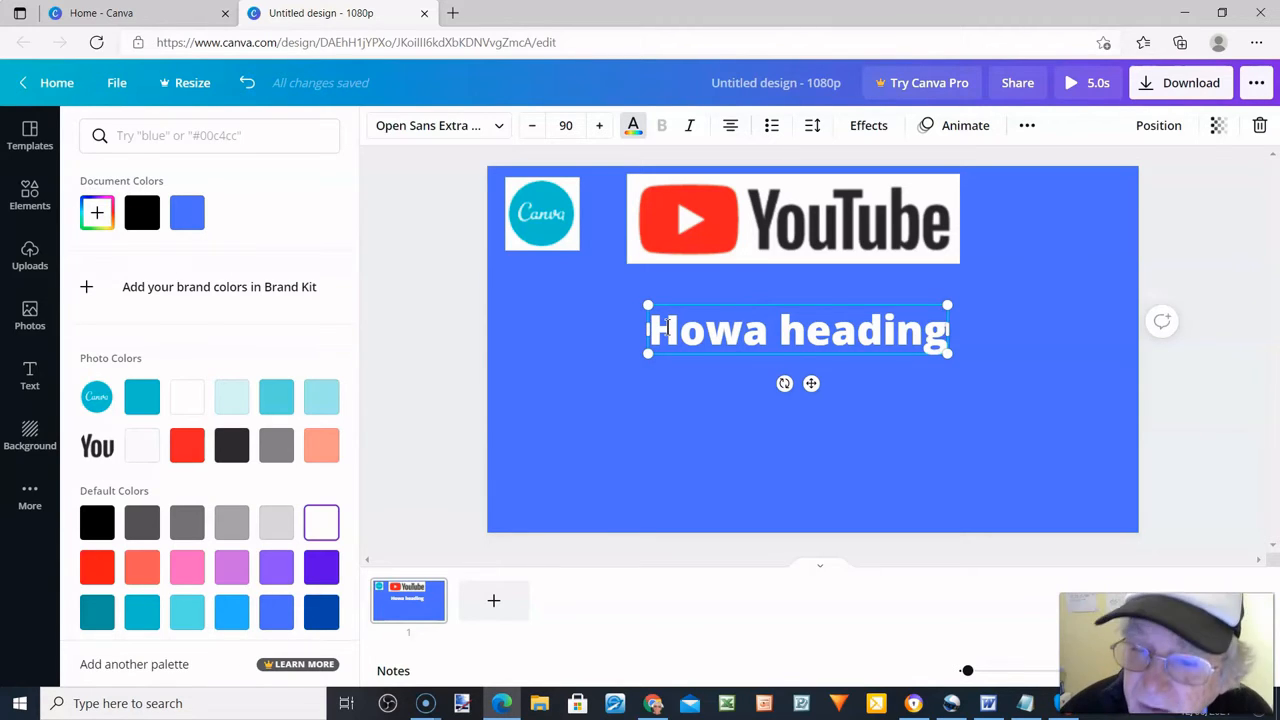
key("Delete")
key("Delete")
key("Delete")
key("Delete")
key("Delete")
key("Delete")
key("Delete")
key("Delete")
key("Delete")
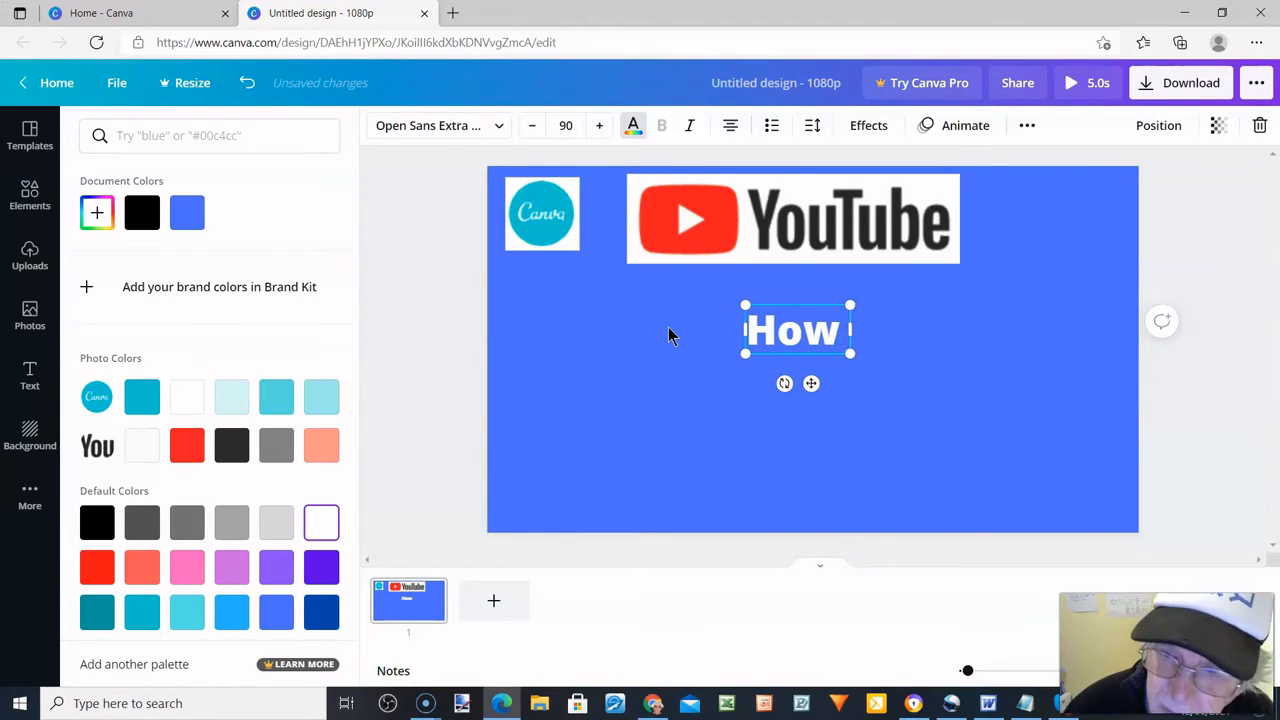
type("To")
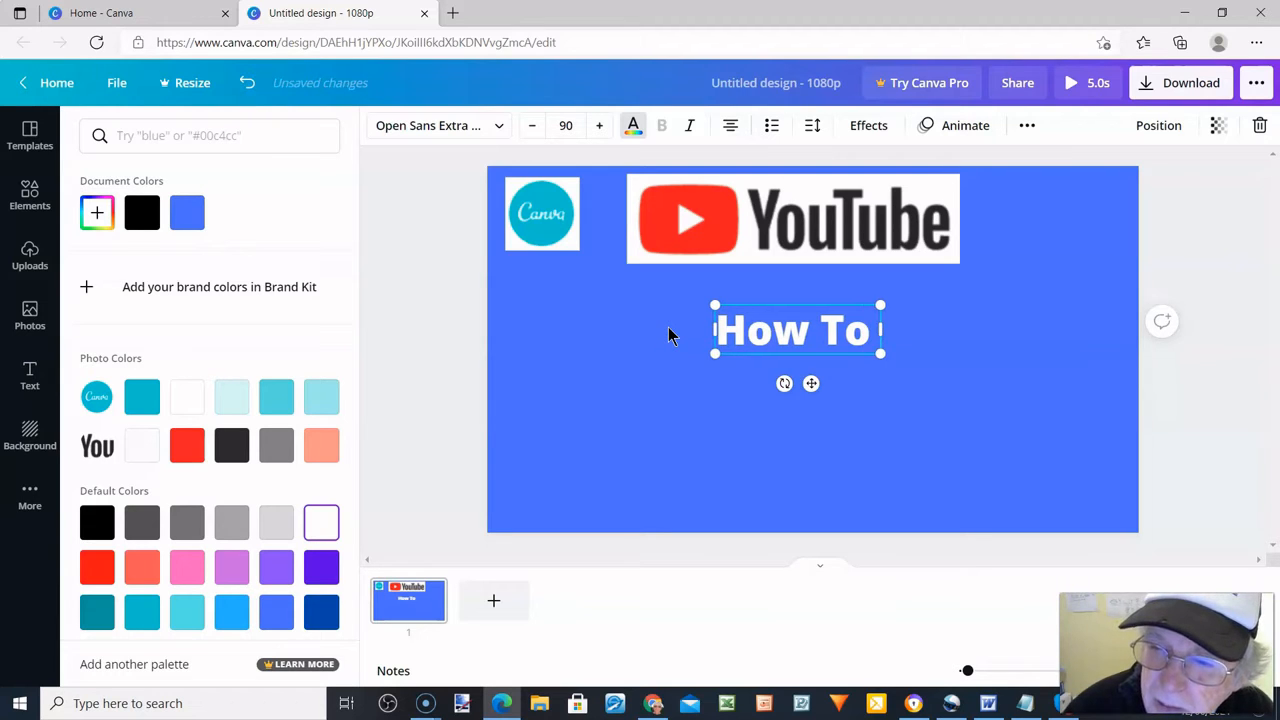
type("M")
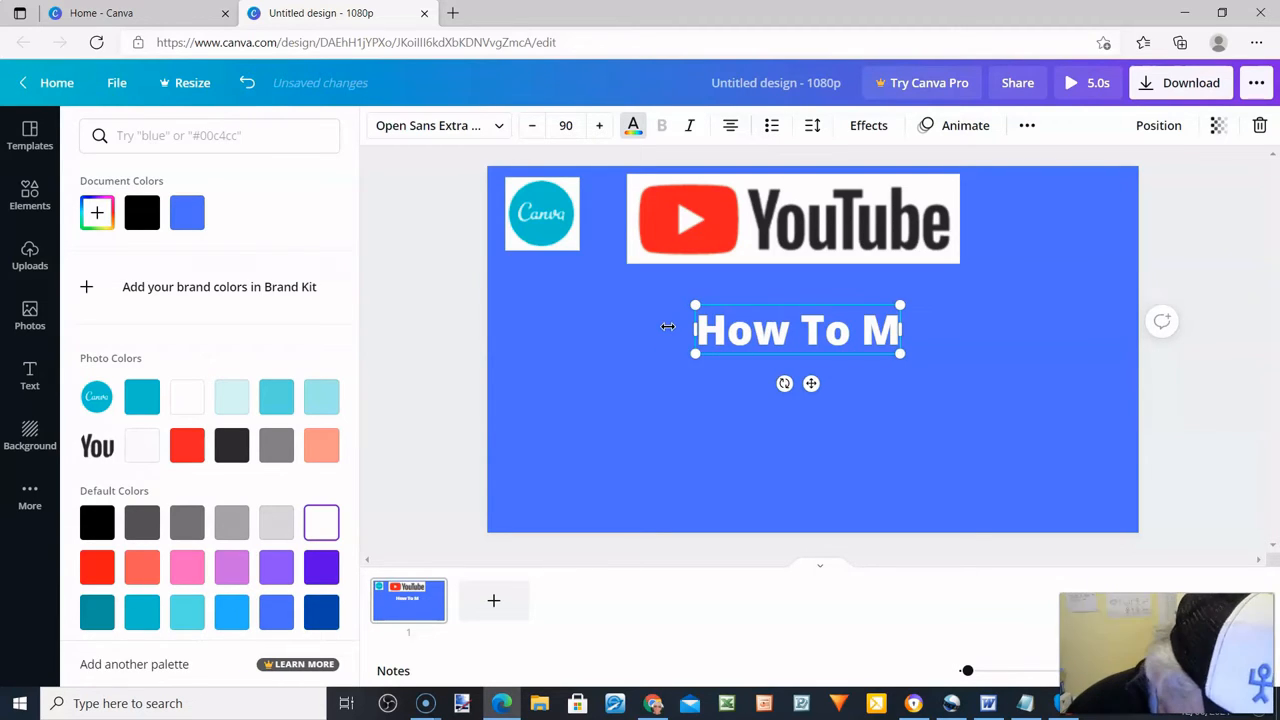
type("ake")
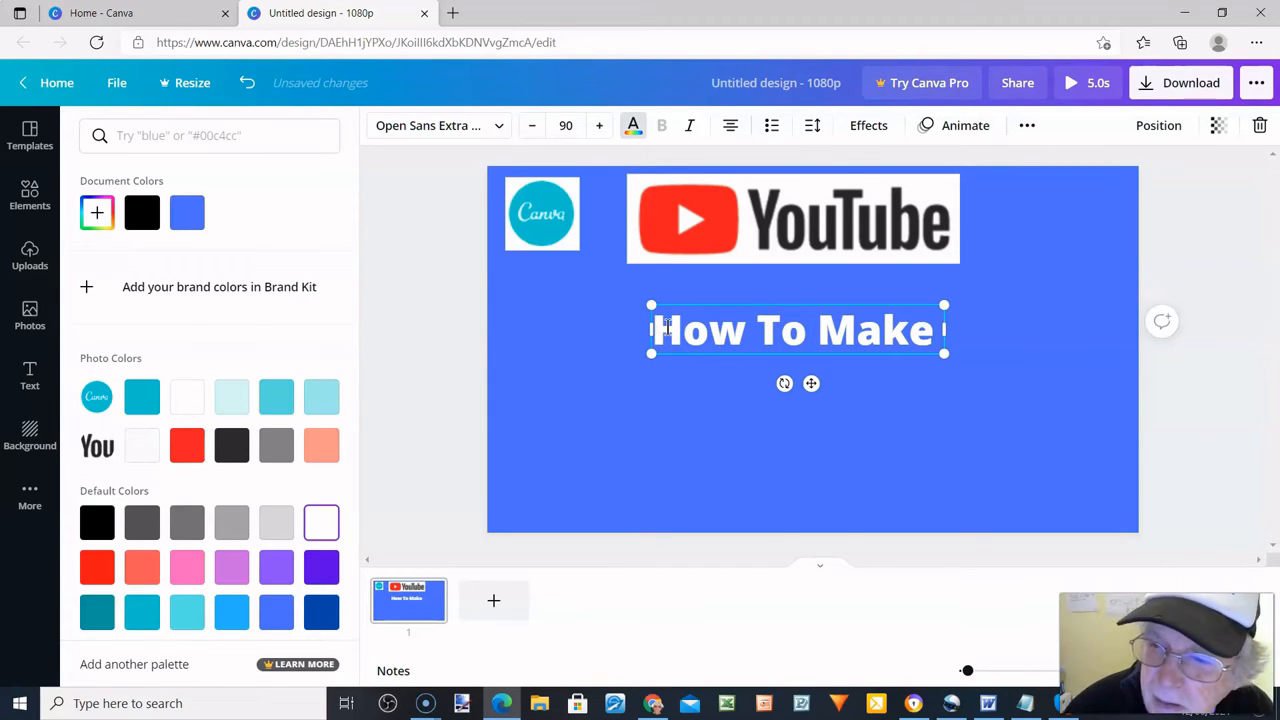
type(" A")
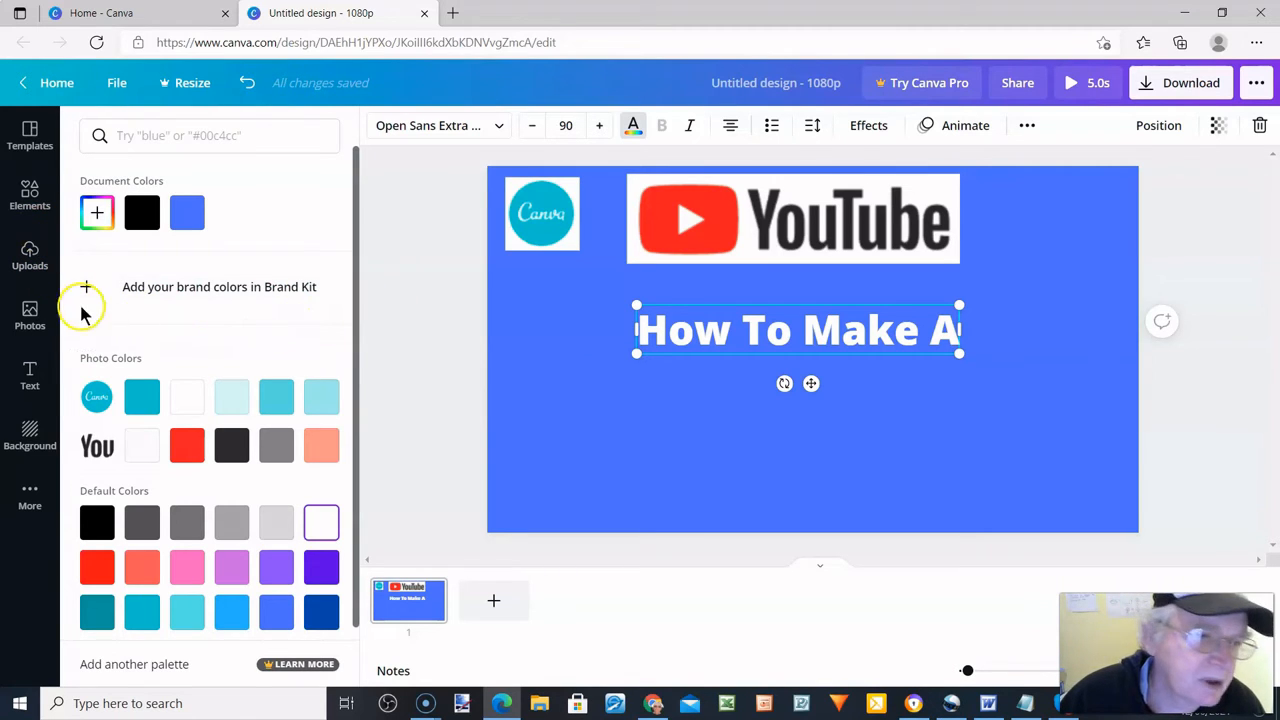
Step: Add a second heading directly below "How To Make A" and set its text colour to white
left_click(30, 380)
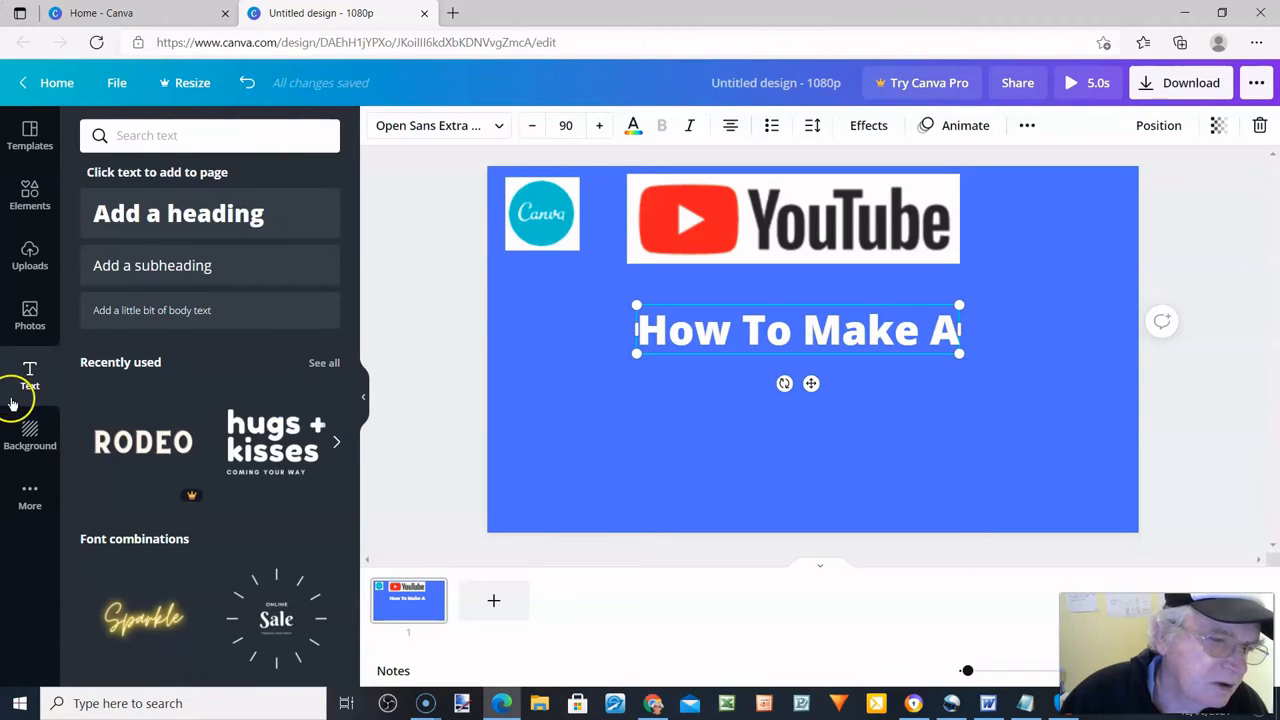
left_click(186, 230)
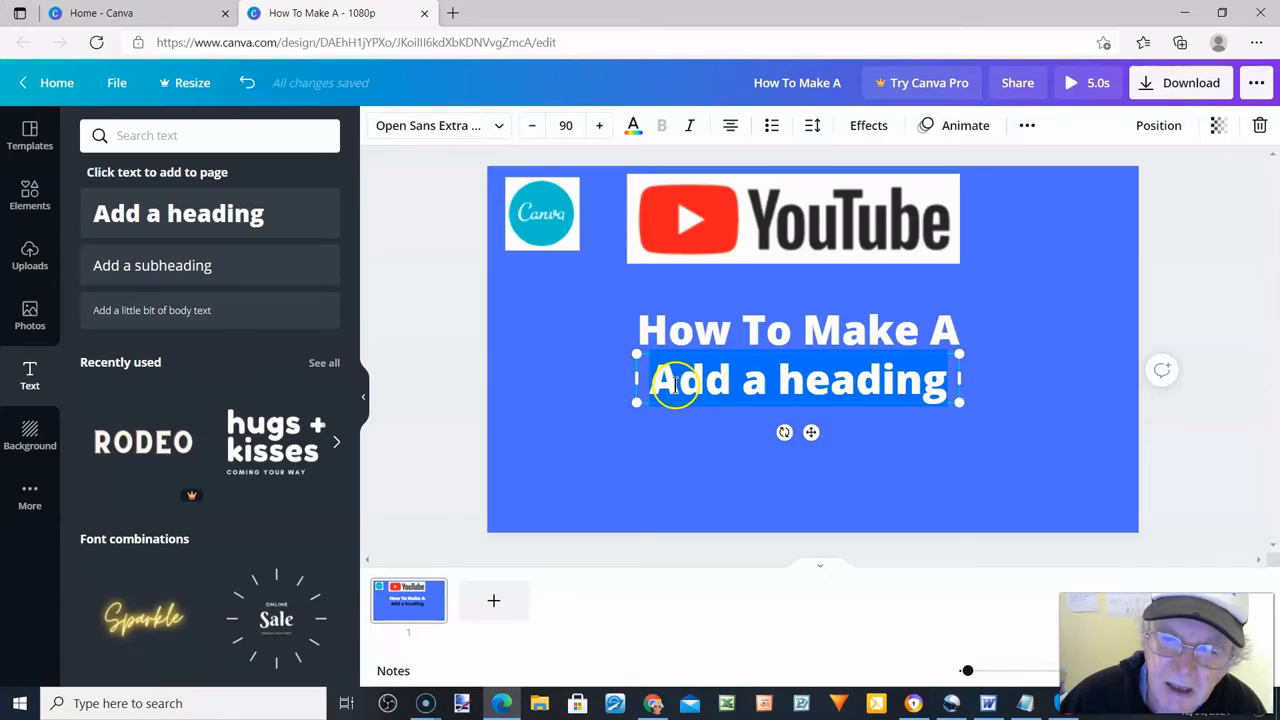
left_click(658, 378)
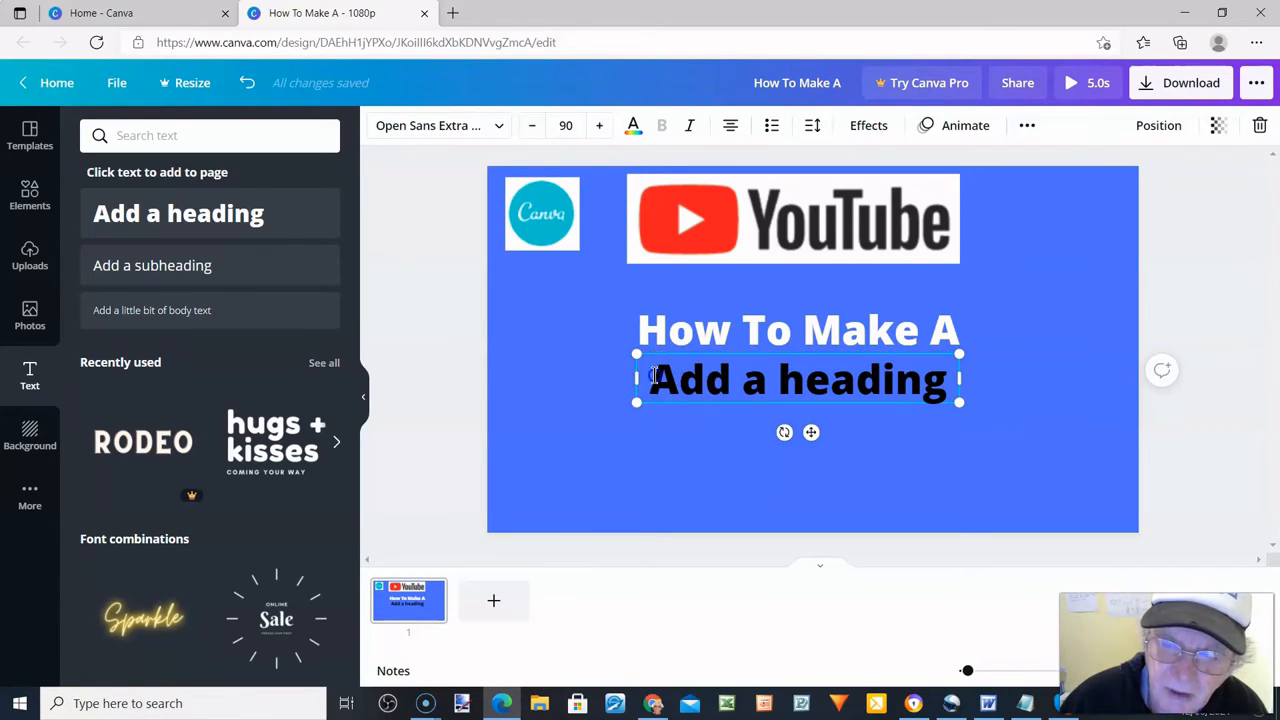
left_click_drag(650, 380, 945, 388)
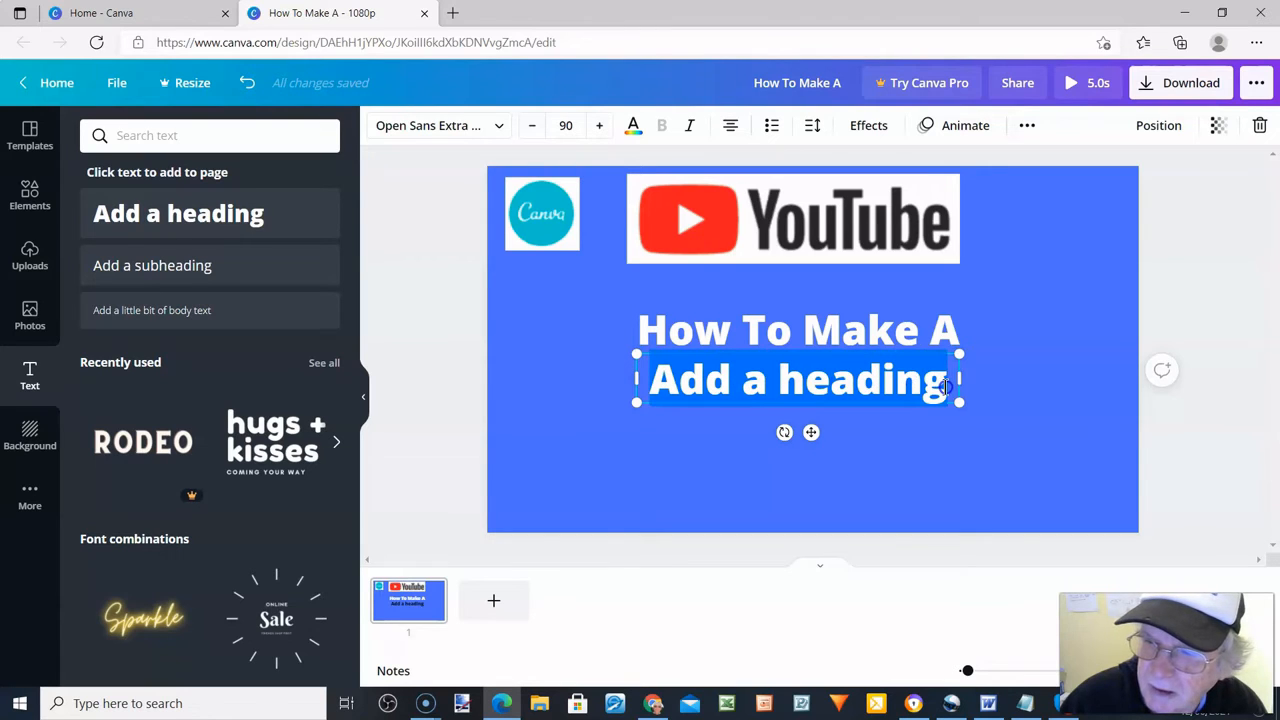
left_click(633, 127)
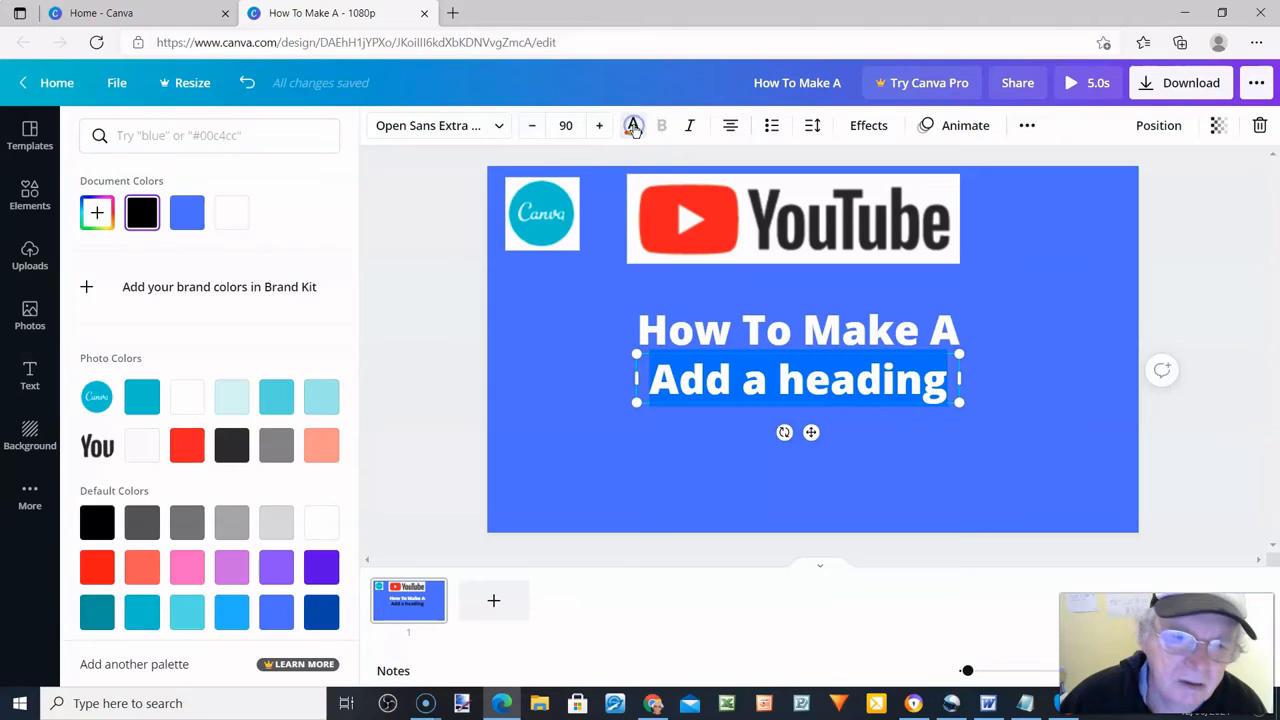
left_click(321, 522)
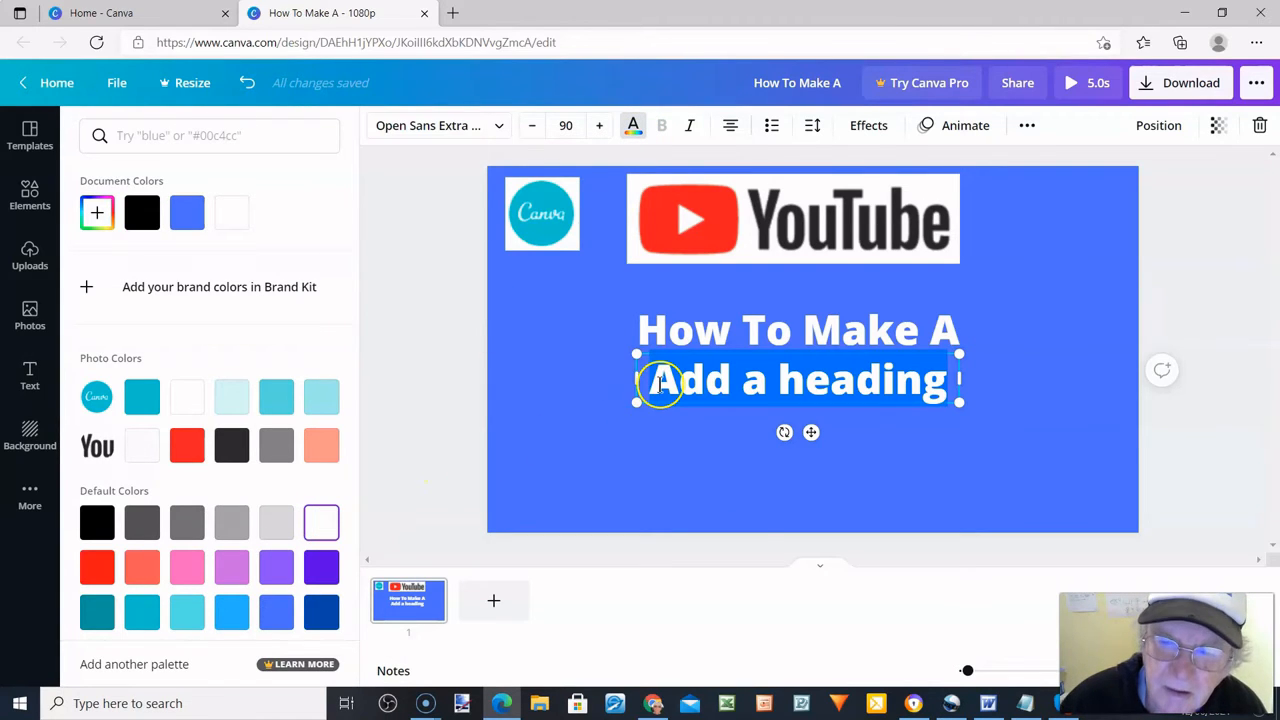
Step: Replace the placeholder text of the second heading, below "How To Make A", with "Youtube"
left_click(661, 380)
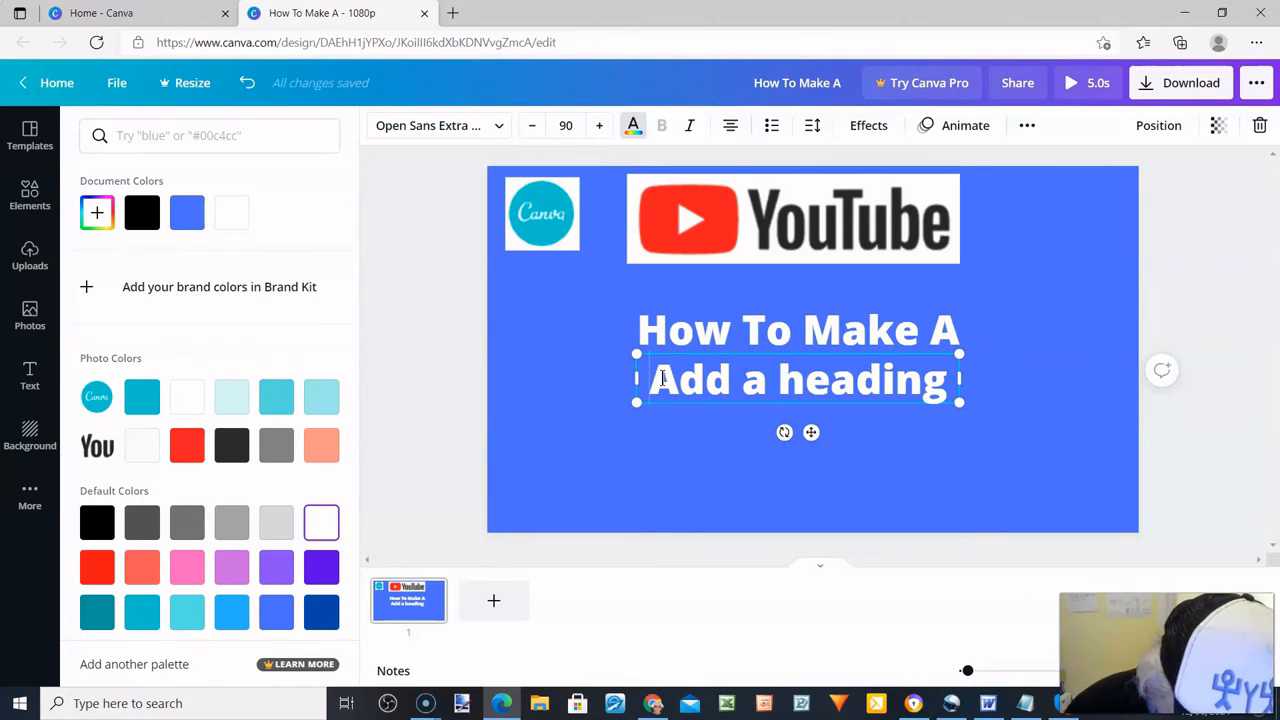
type("Y")
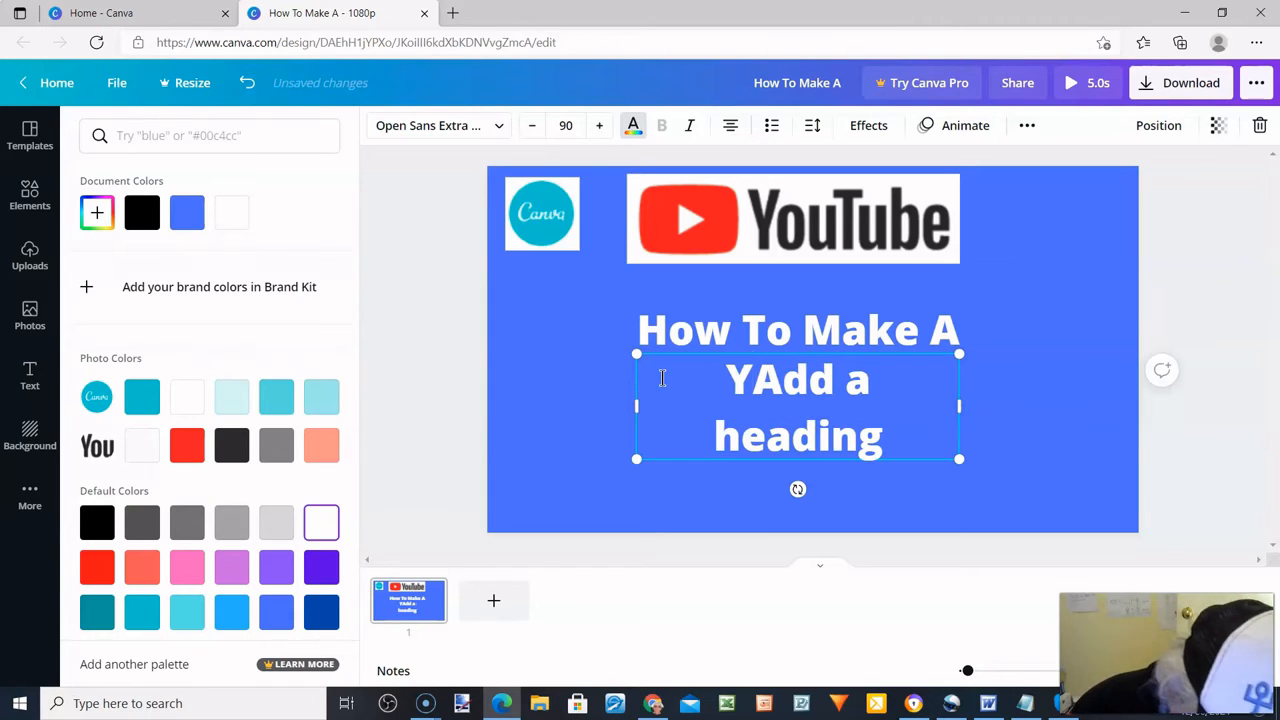
type("ou")
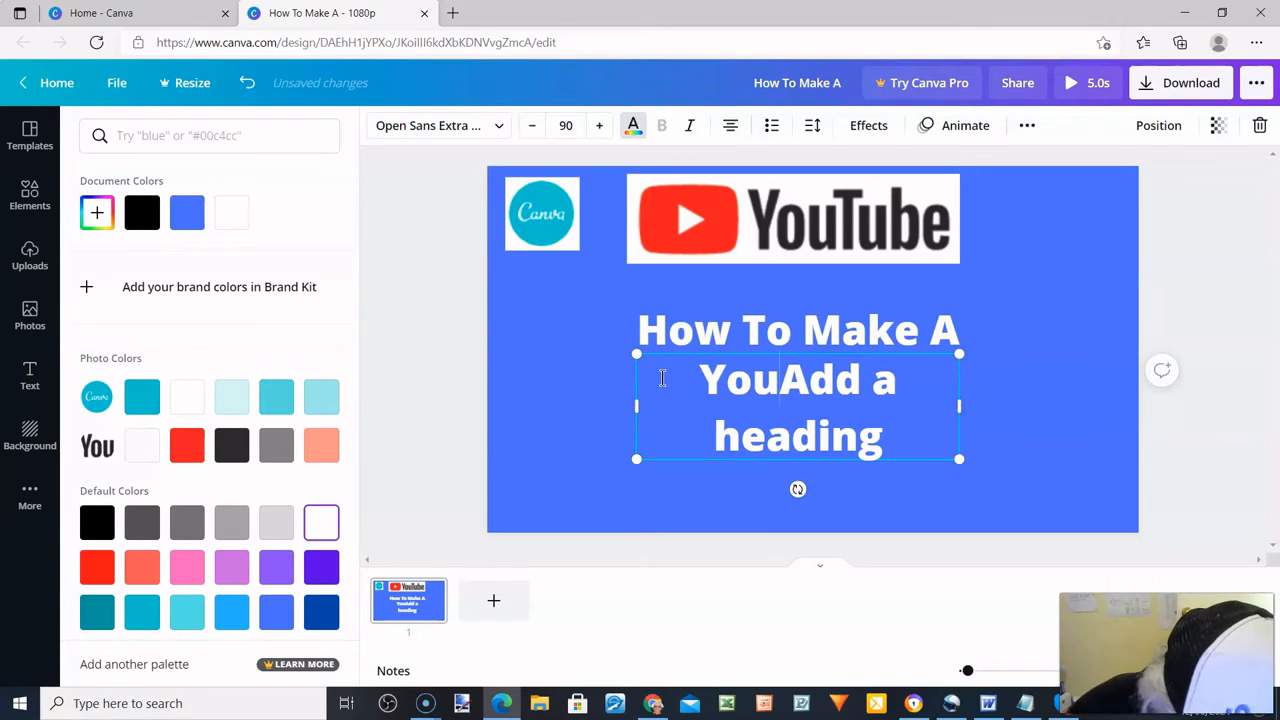
type("t")
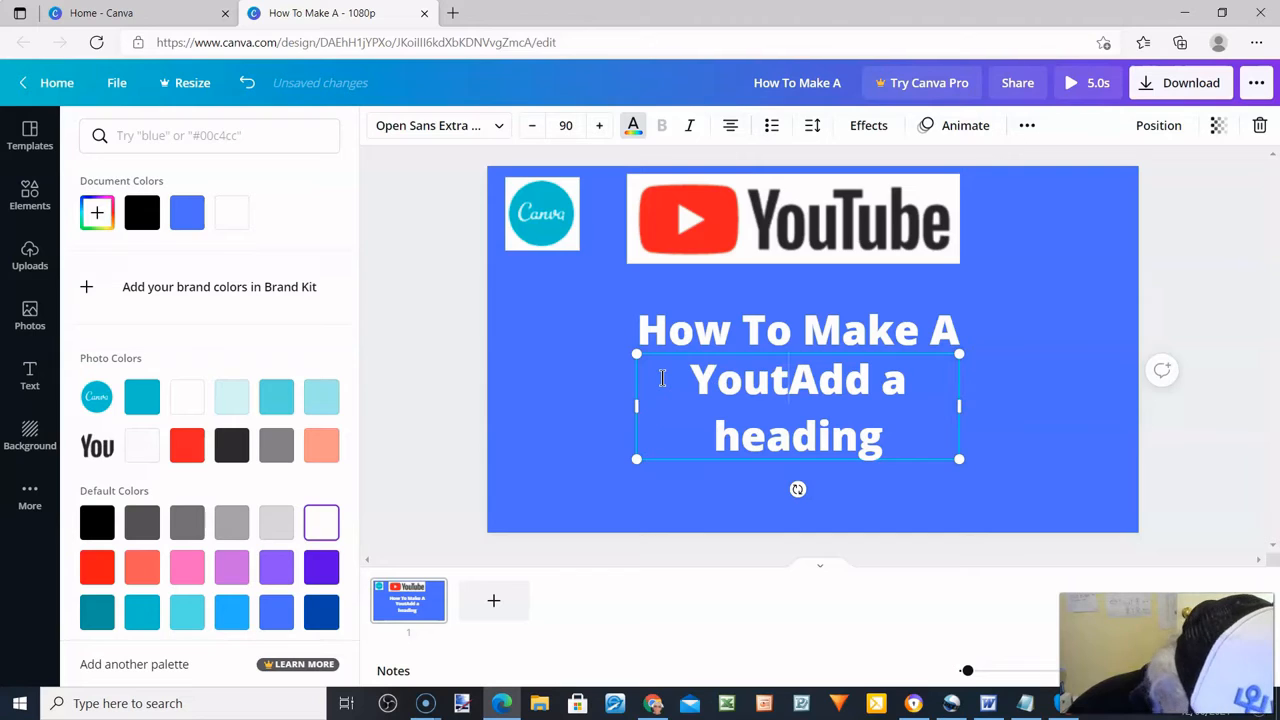
type("ube")
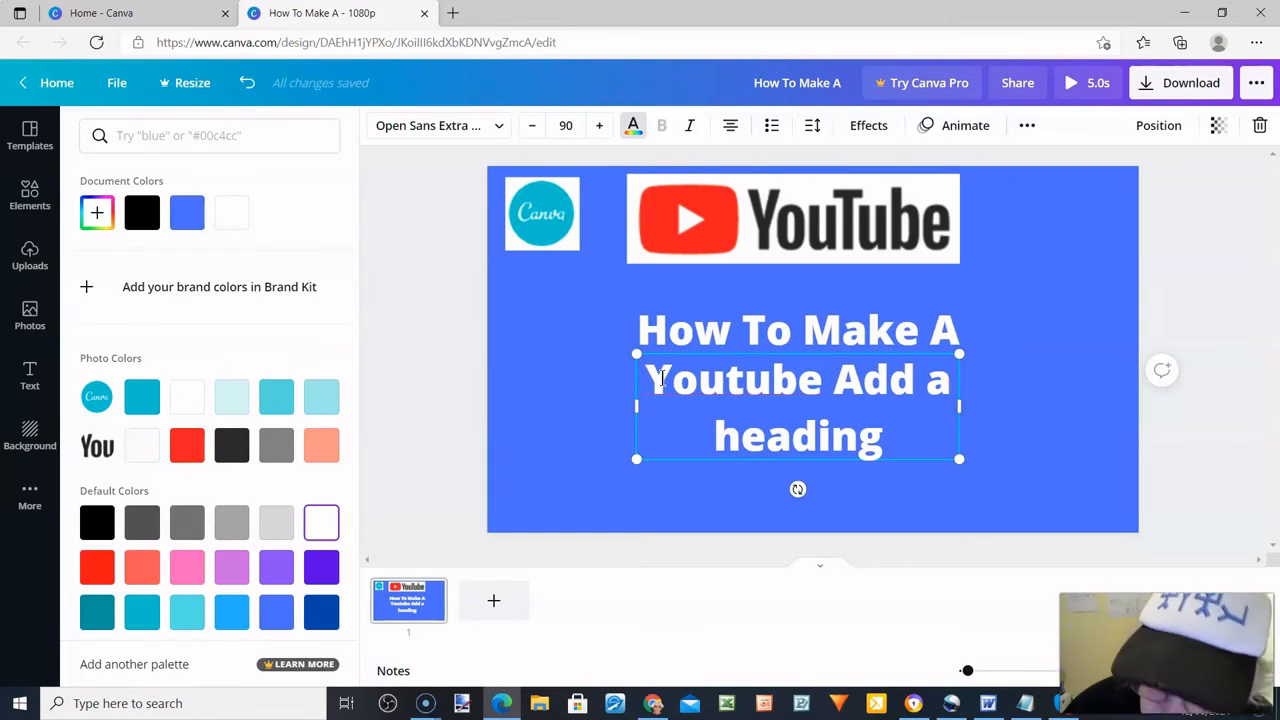
key("Delete")
key("Delete")
key("Delete")
key("Delete")
key("Delete")
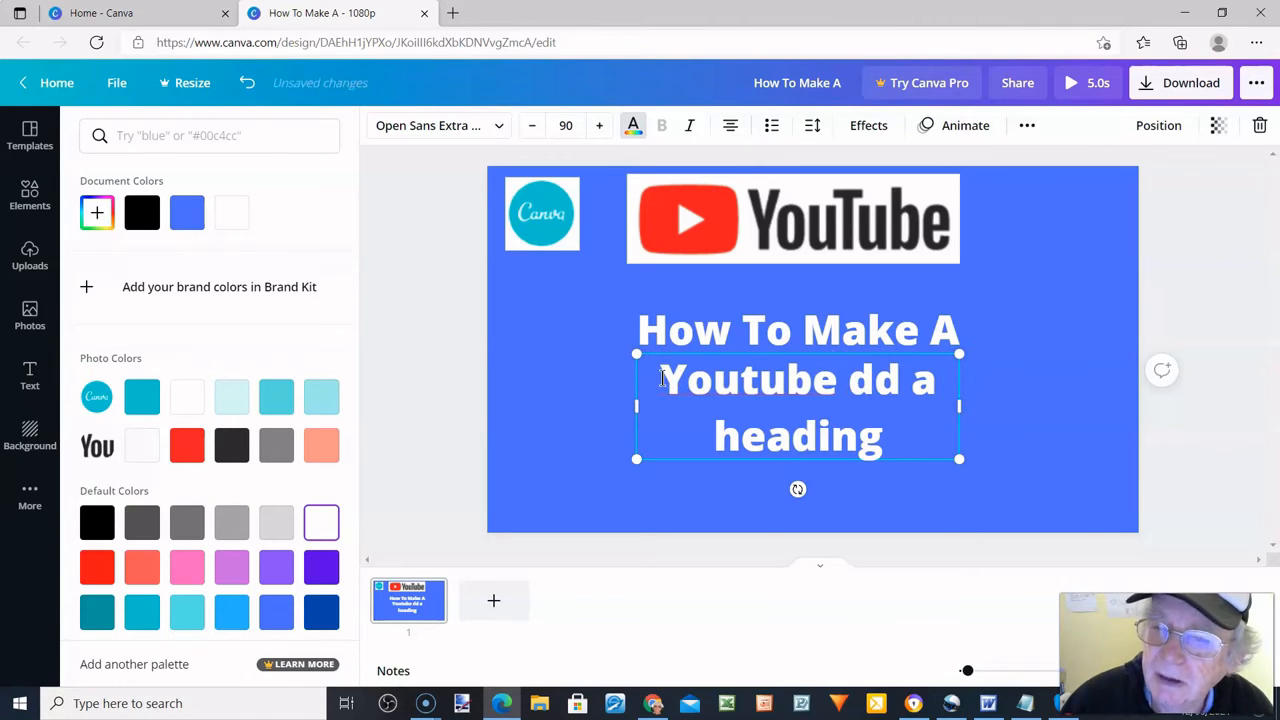
key("Delete")
key("Delete")
key("Delete")
key("Delete")
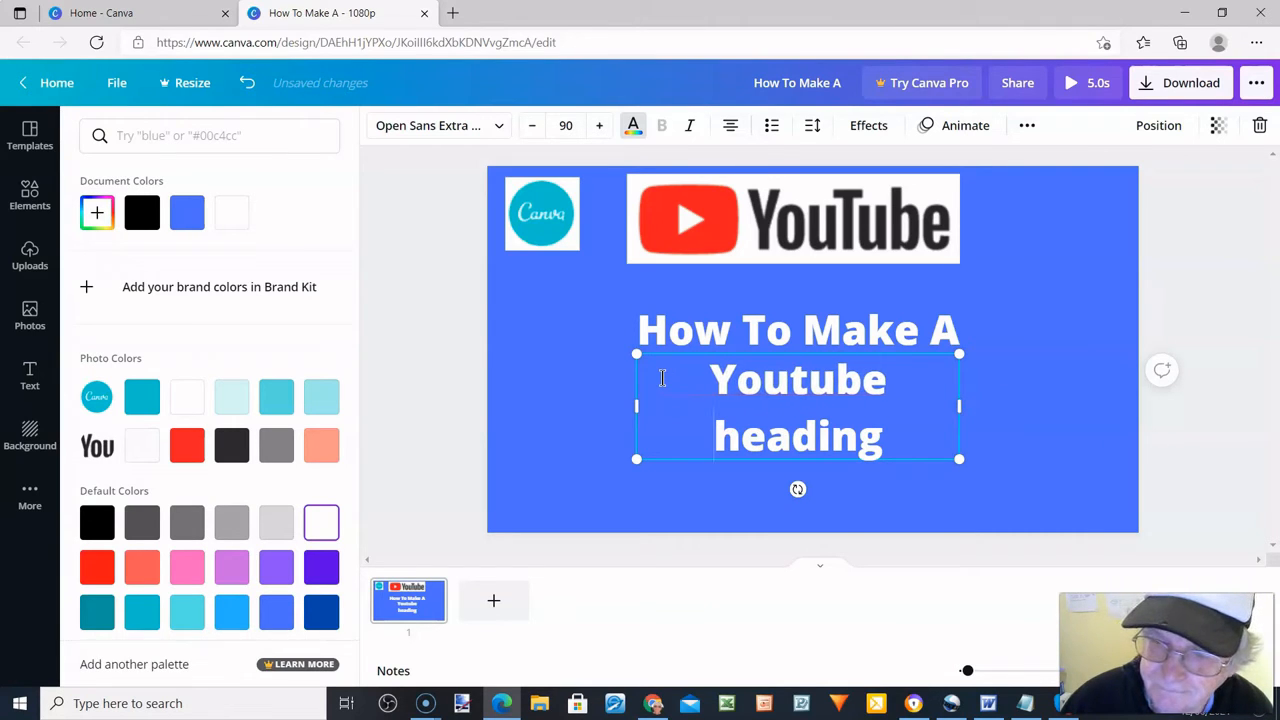
key("Delete")
key("Delete")
key("Delete")
key("Delete")
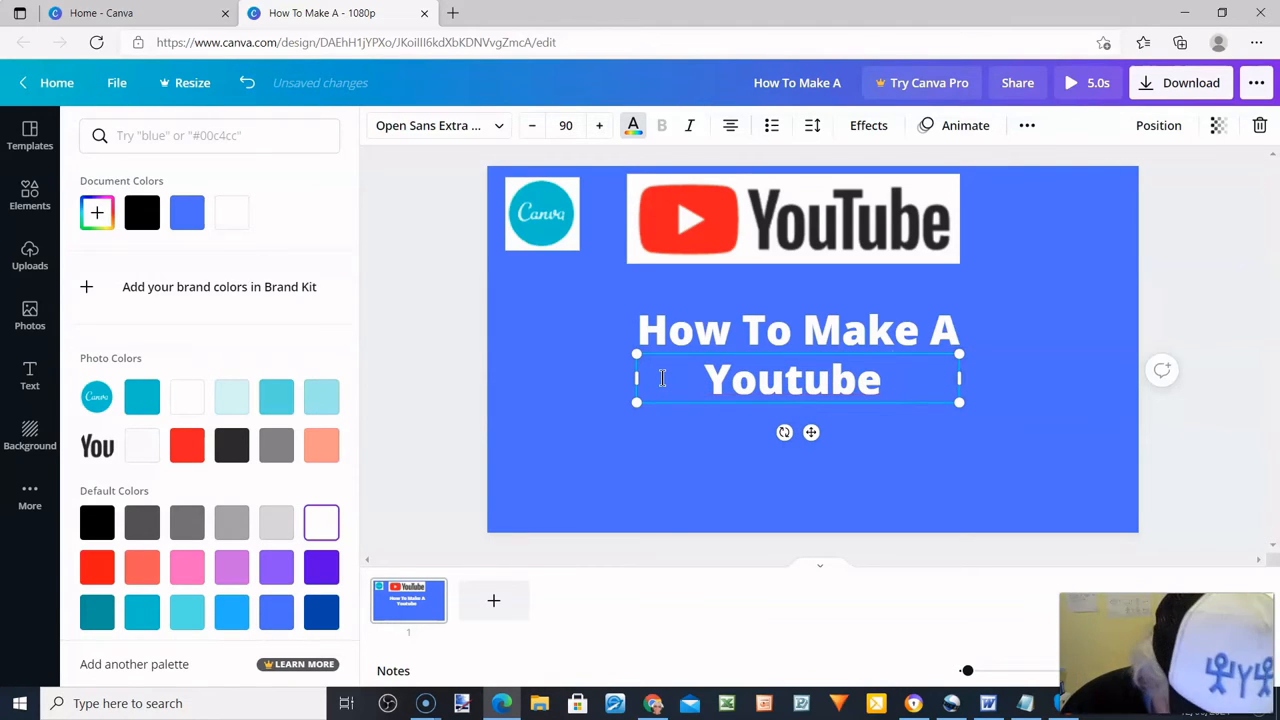
Step: Extend the second heading with "Thumnail On Canva" after the word "Youtube" and finish editing the text
type("T")
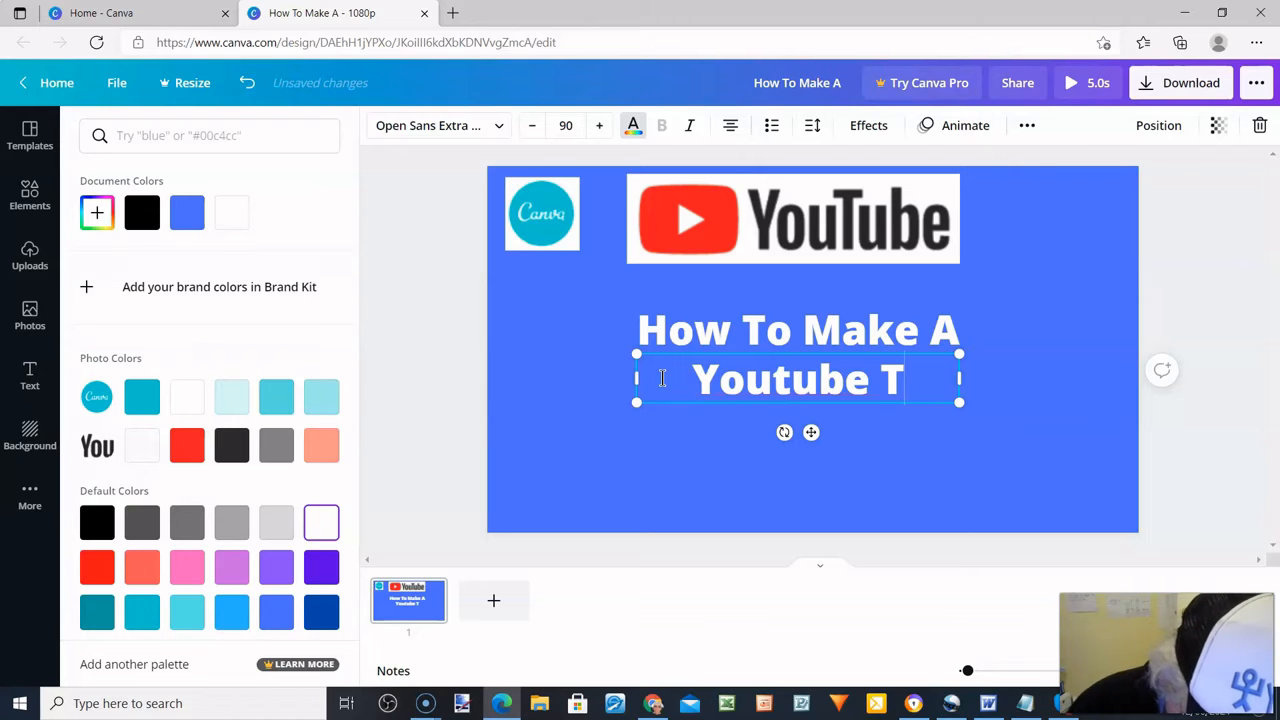
type("hum")
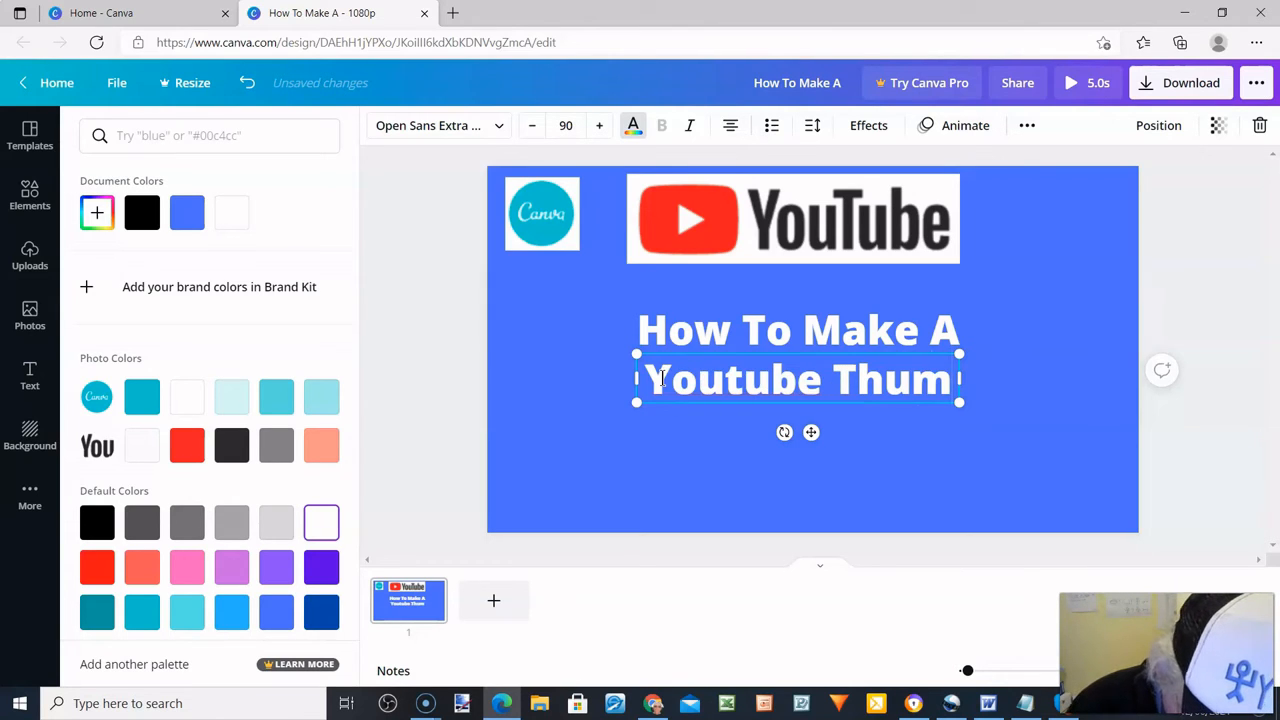
type("na")
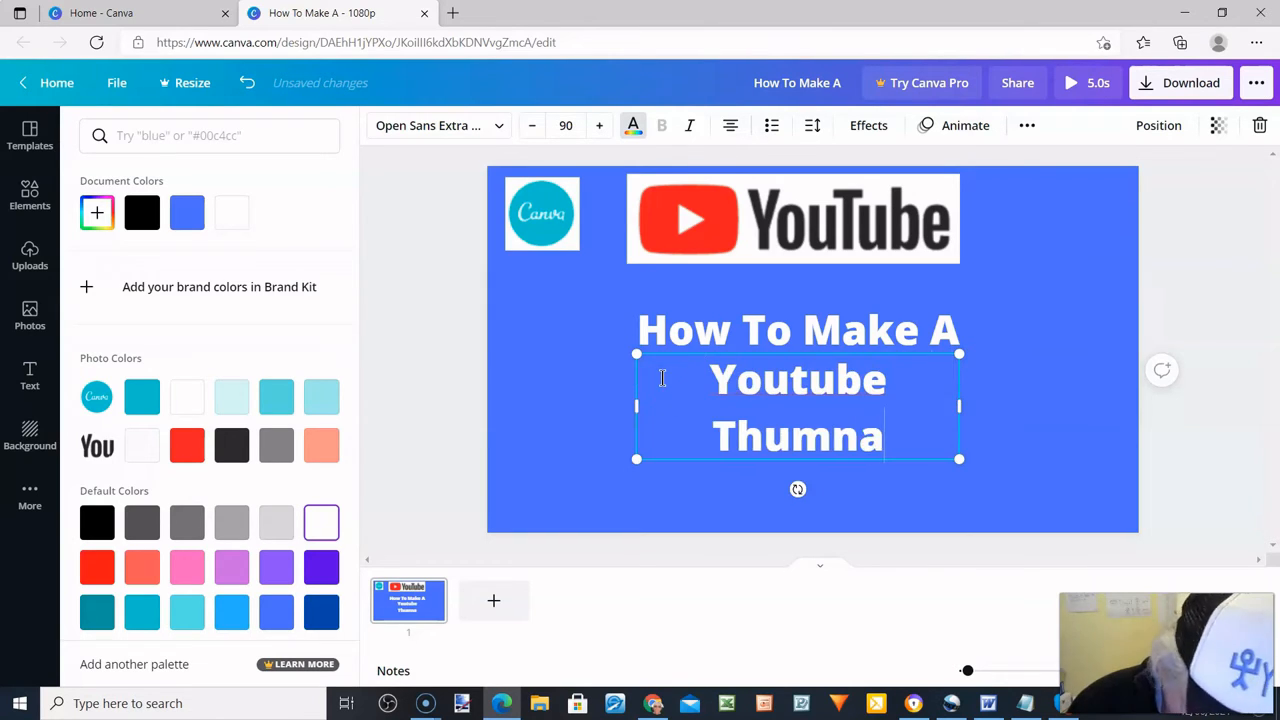
type("il ")
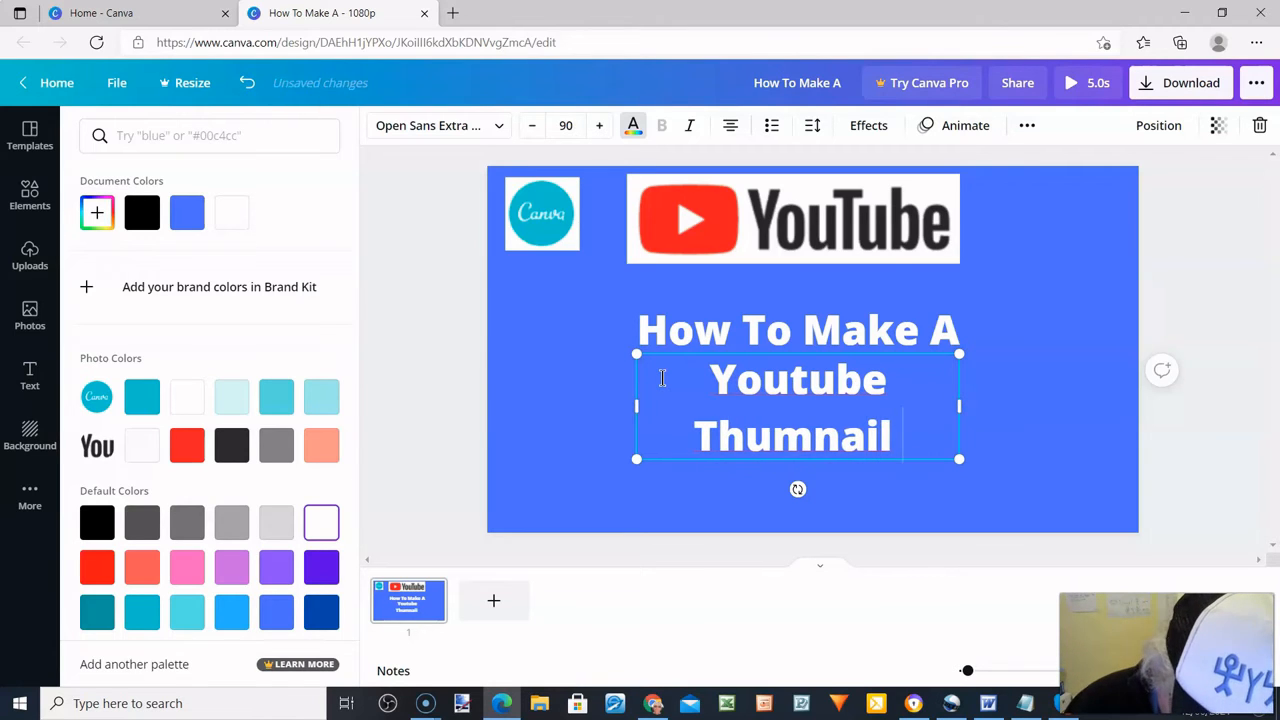
type("o")
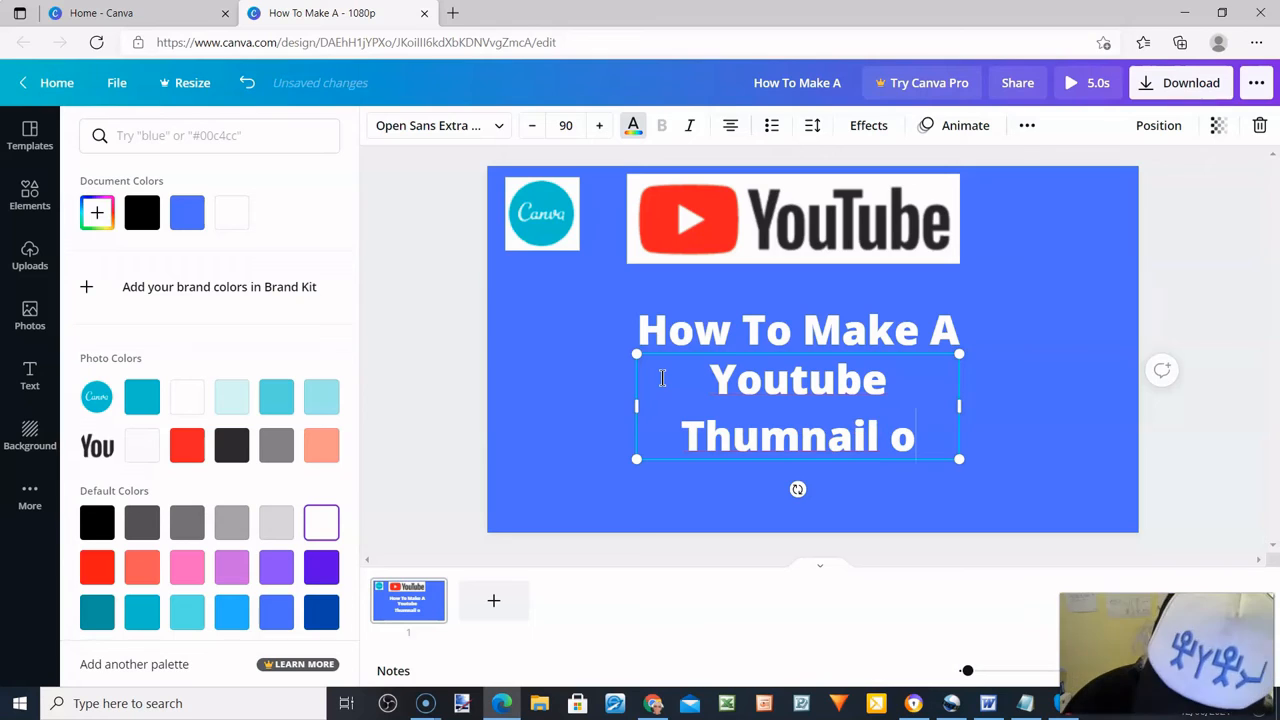
key("Delete")
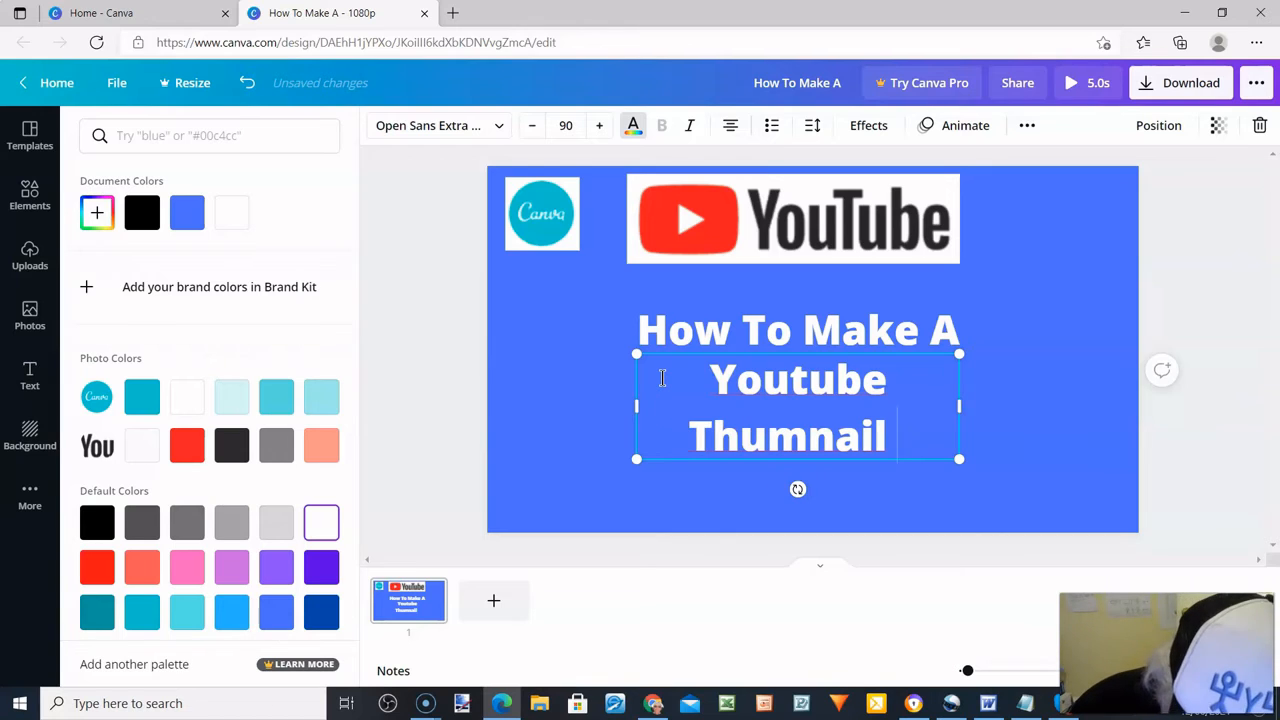
type("On")
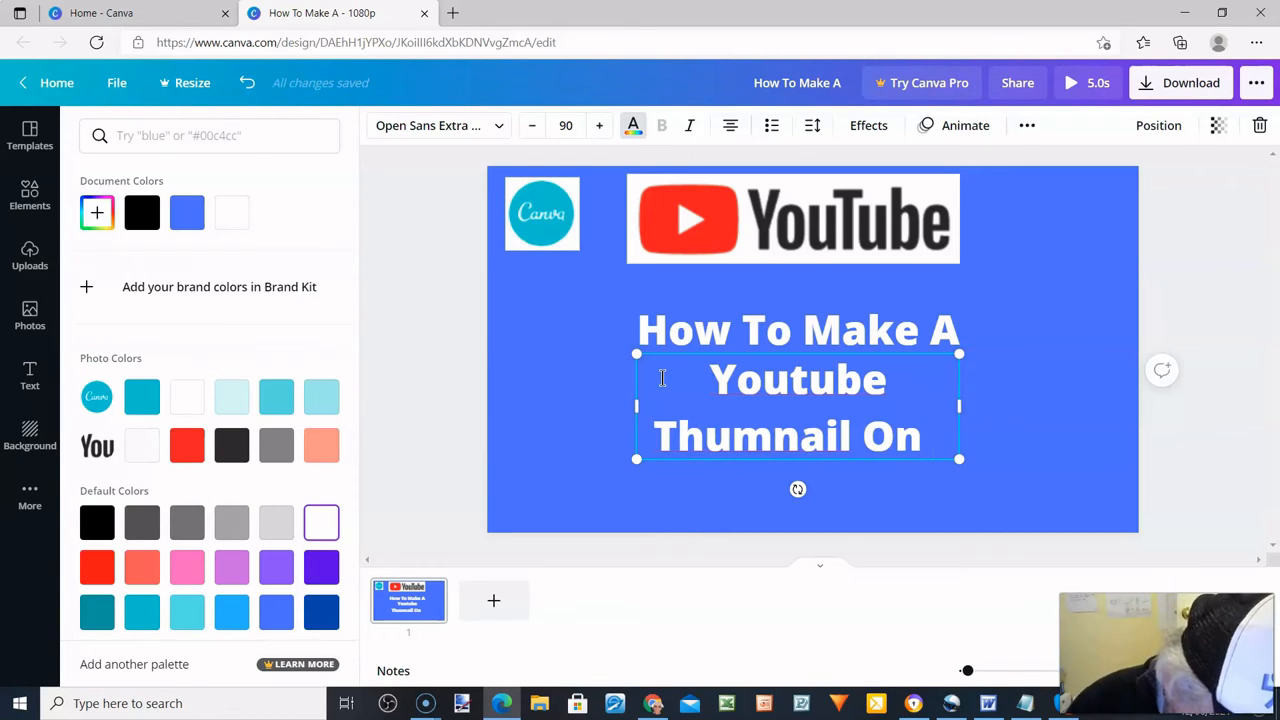
type(" Ca")
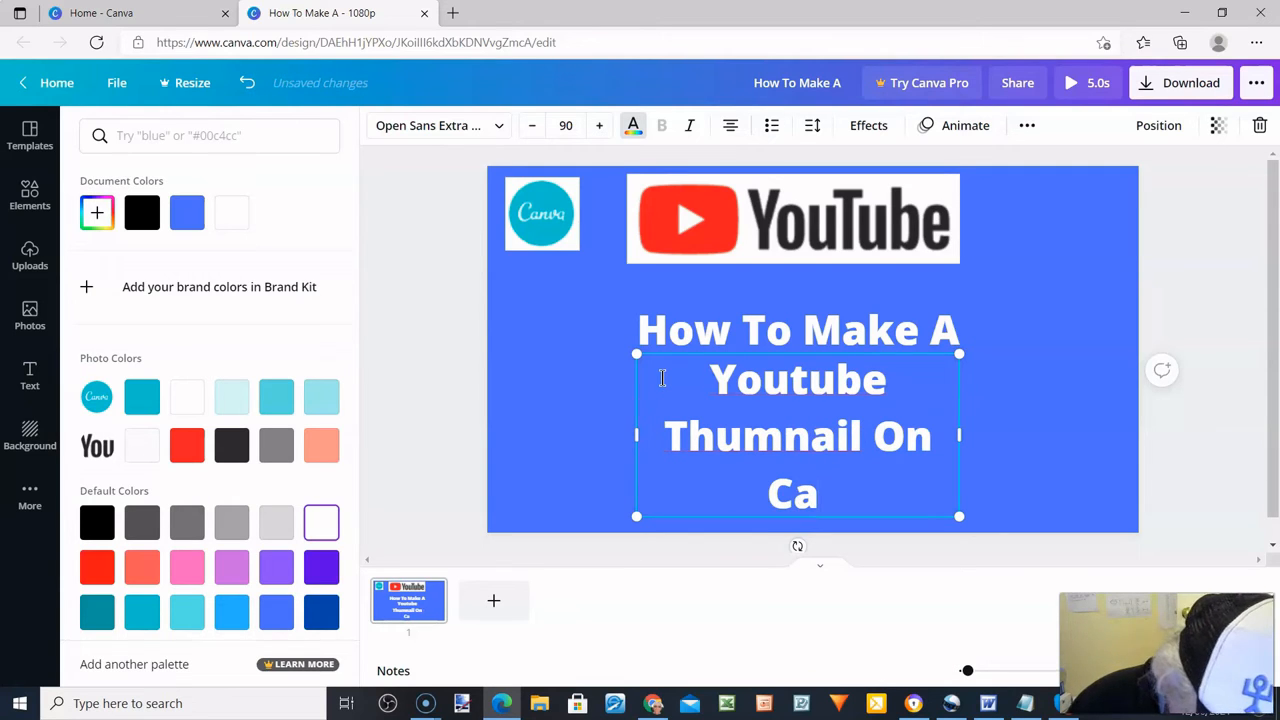
type("n")
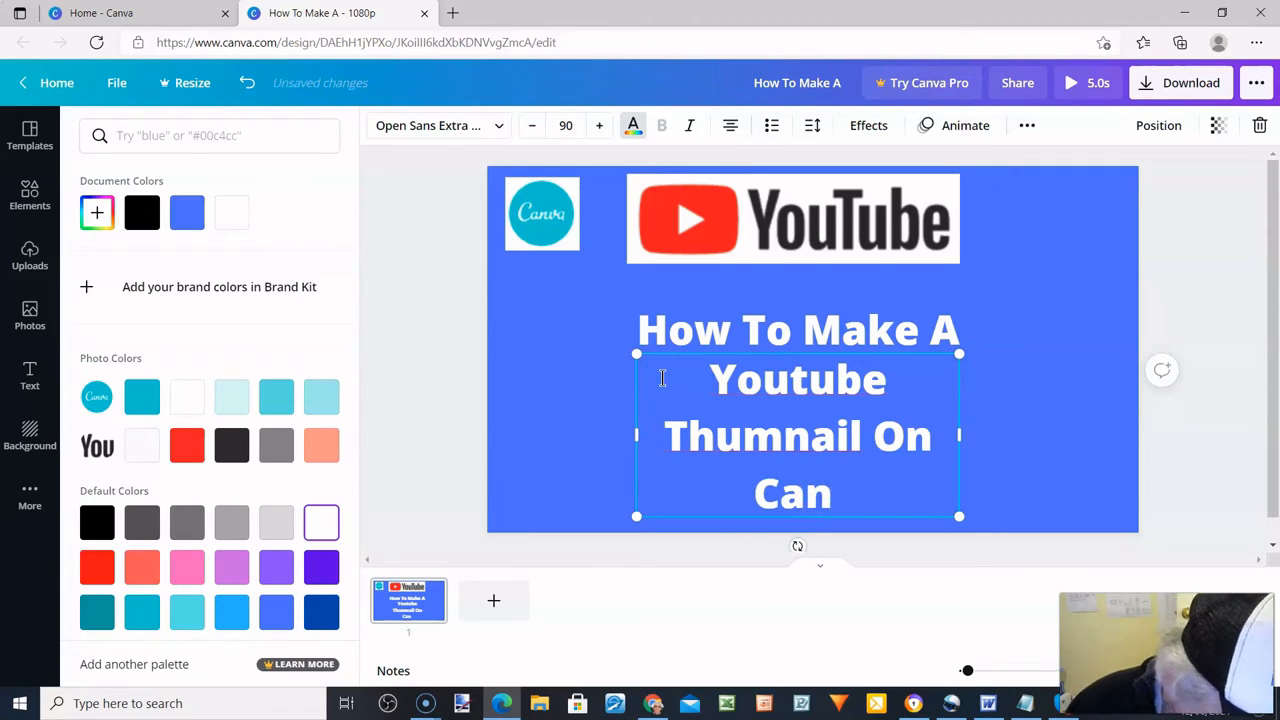
type("va")
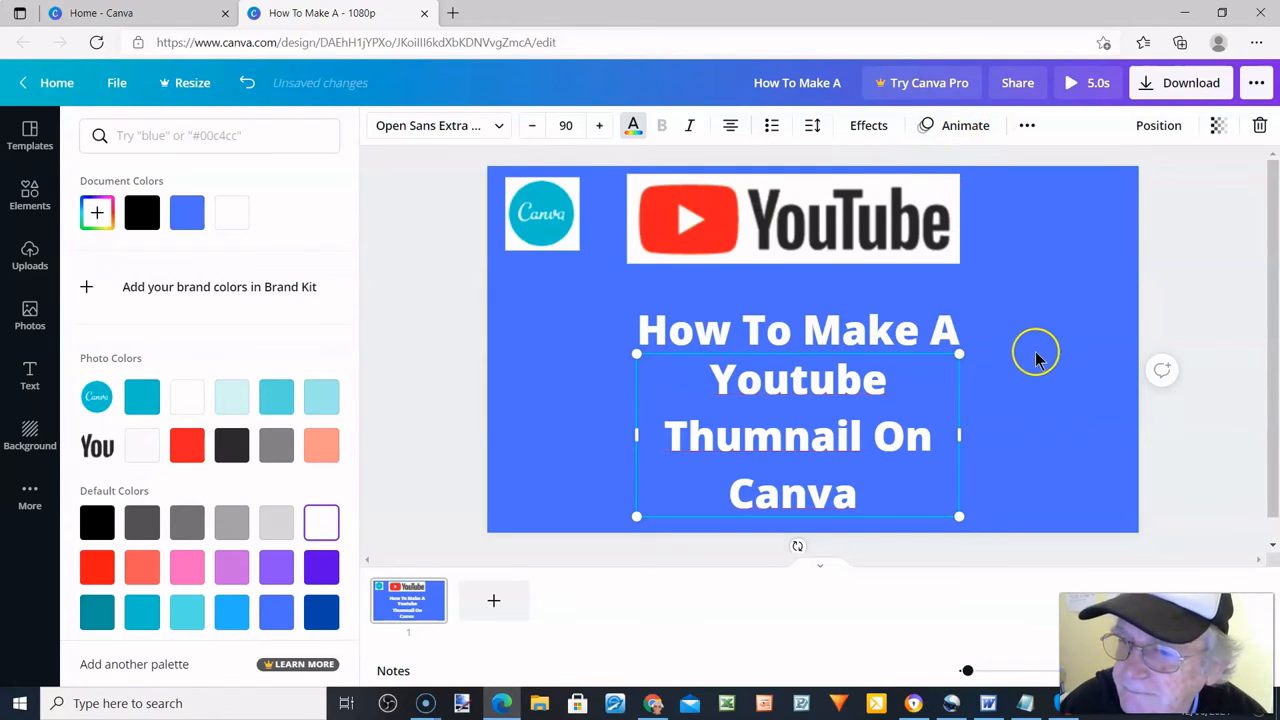
key("Escape")
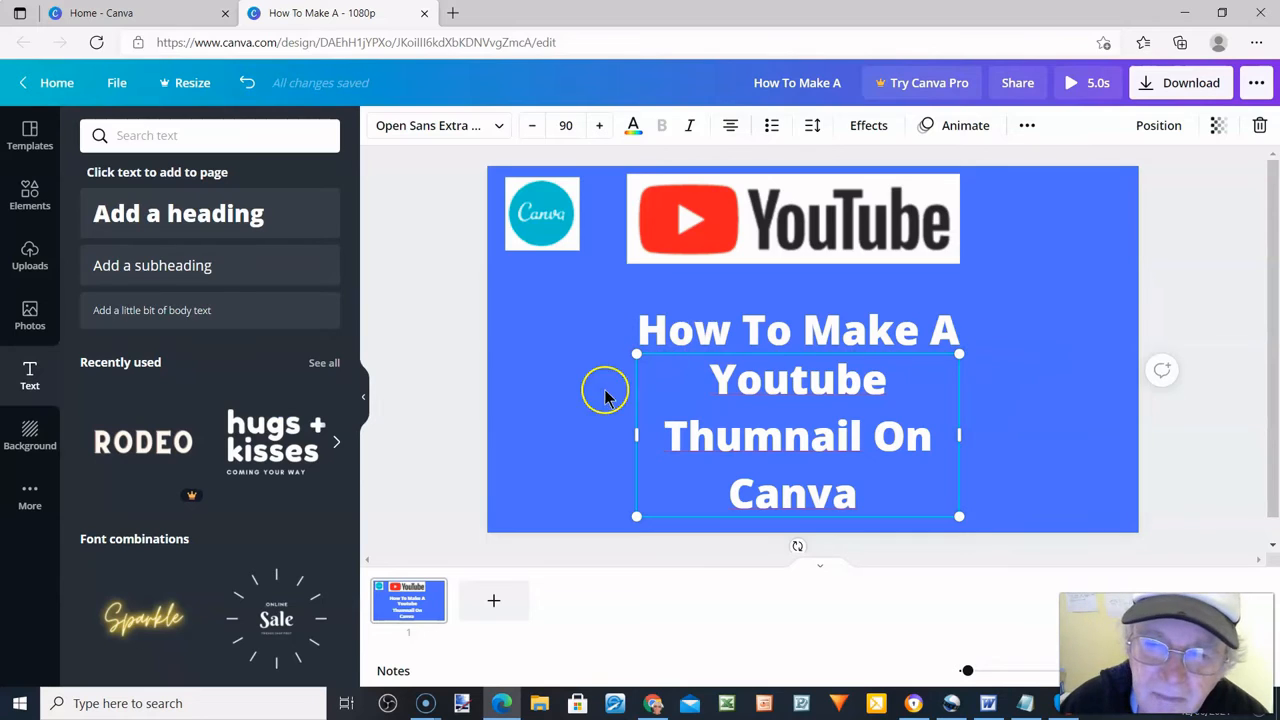
left_click(587, 400)
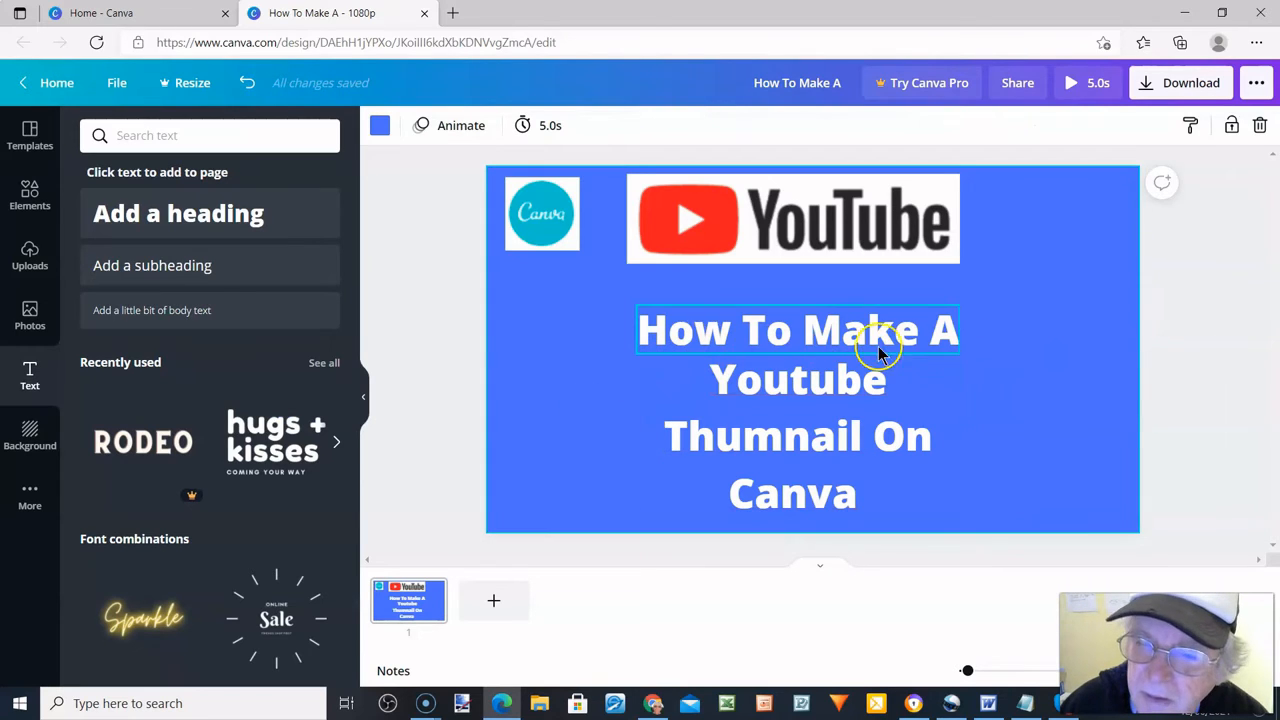
Step: Move the "How To Make A" heading up closer to the YouTube logo and shift the second heading slightly up beneath it
left_click(815, 336)
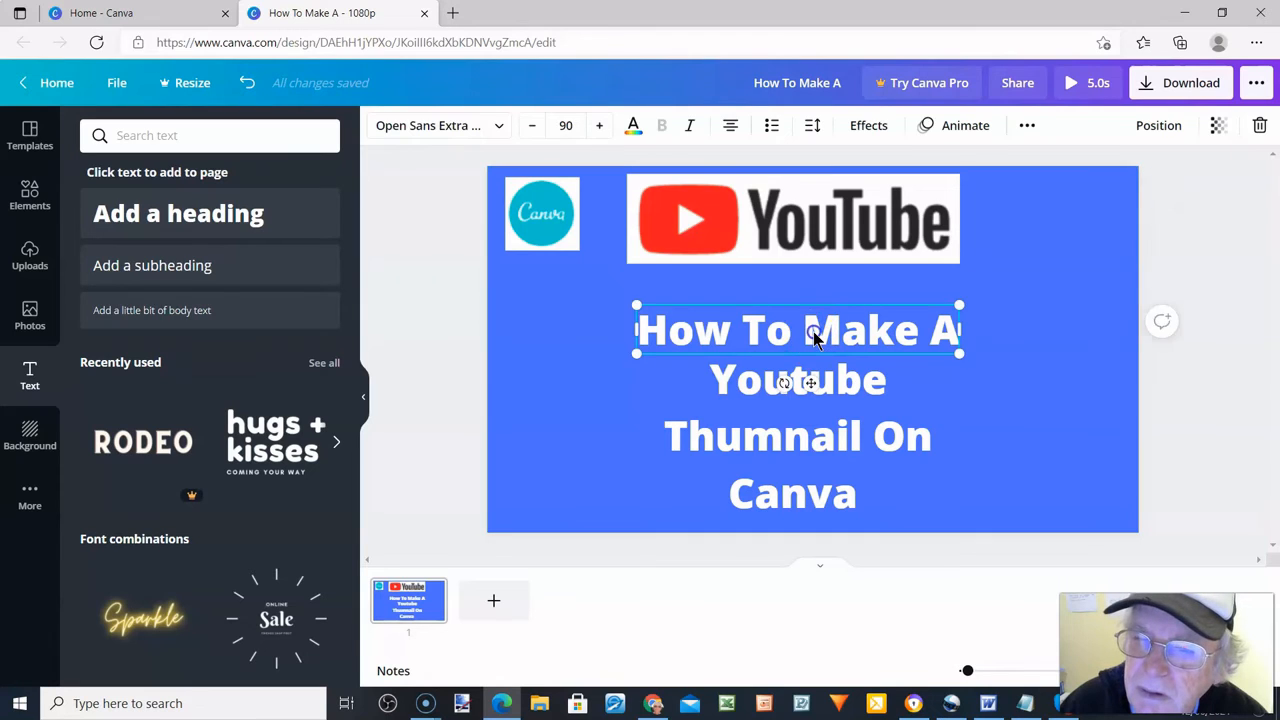
left_click_drag(815, 338, 817, 313)
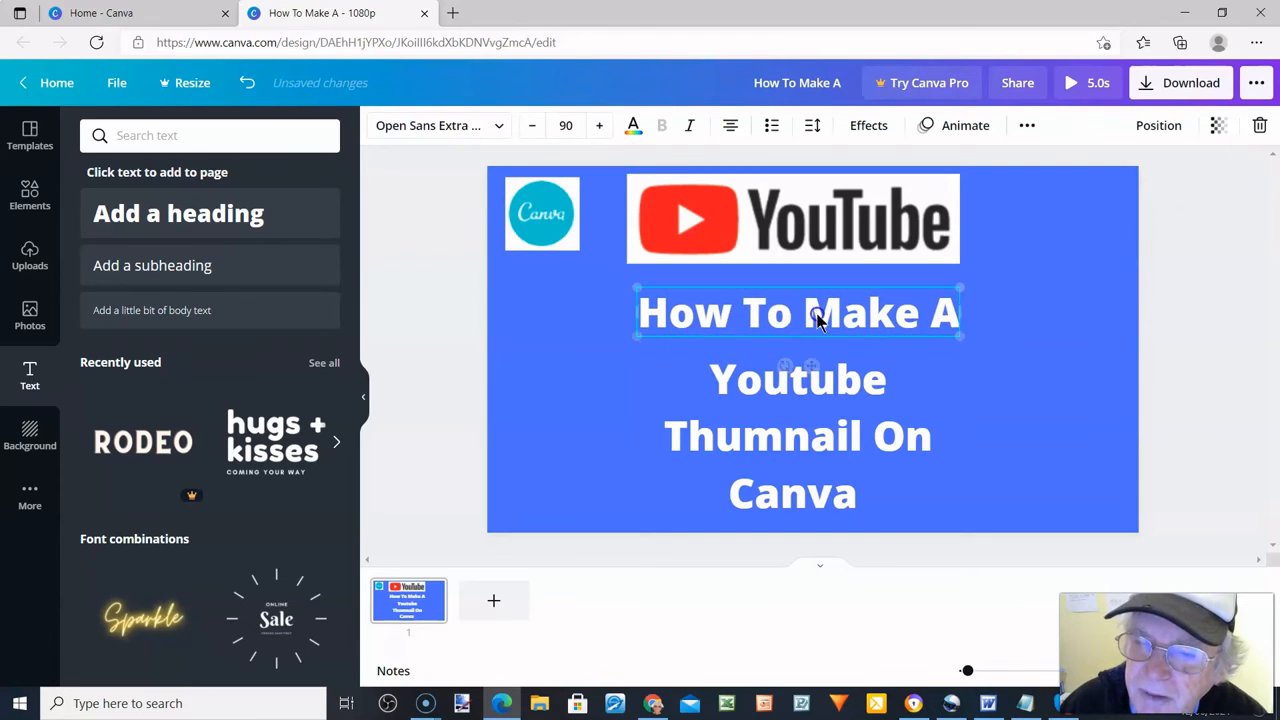
mouse_move(806, 420)
left_mouse_down()
mouse_move(806, 431)
mouse_move(805, 418)
left_mouse_up()
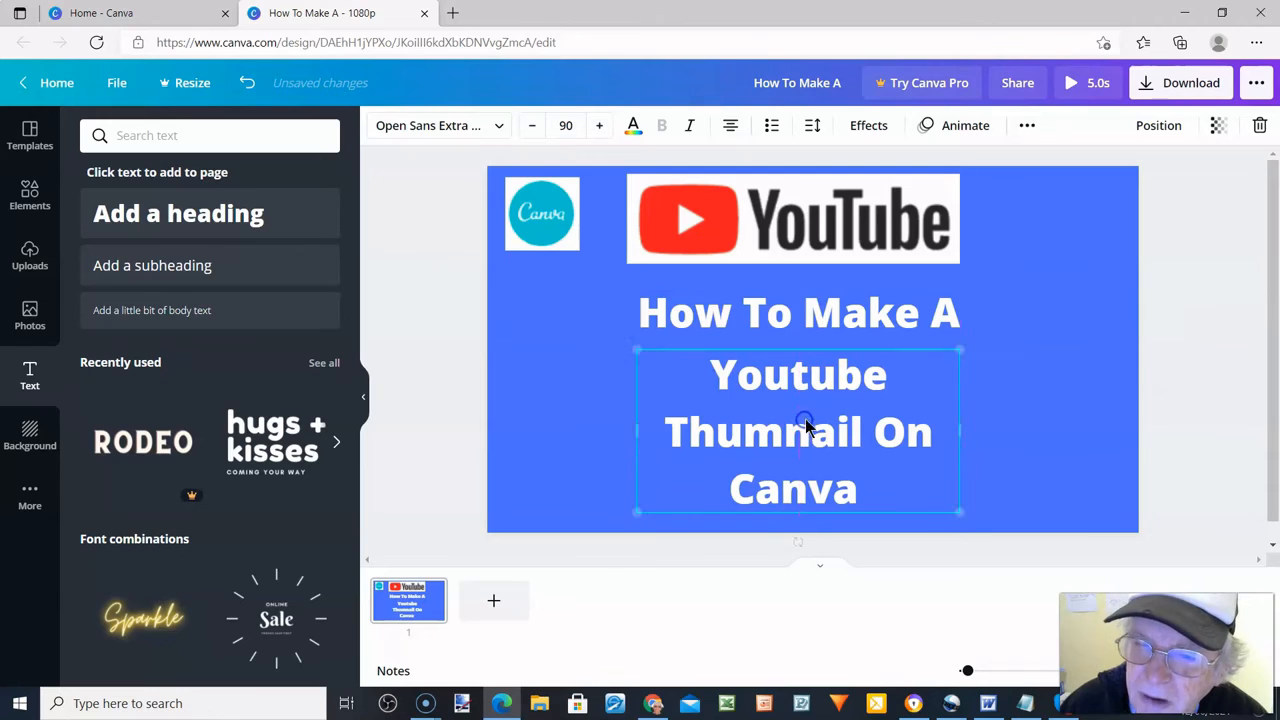
left_click(1270, 418)
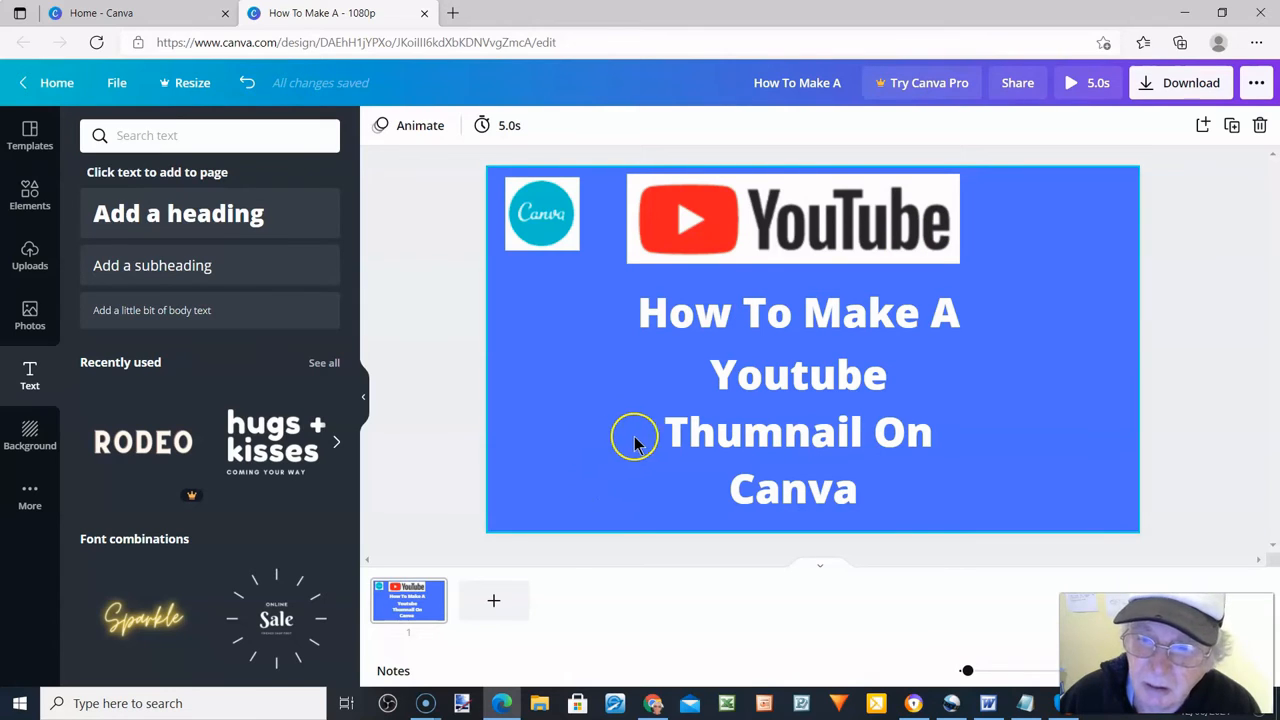
Step: Correct the misspelled word "Thumnail" in the second heading to "Thumbnail"
left_click(787, 434)
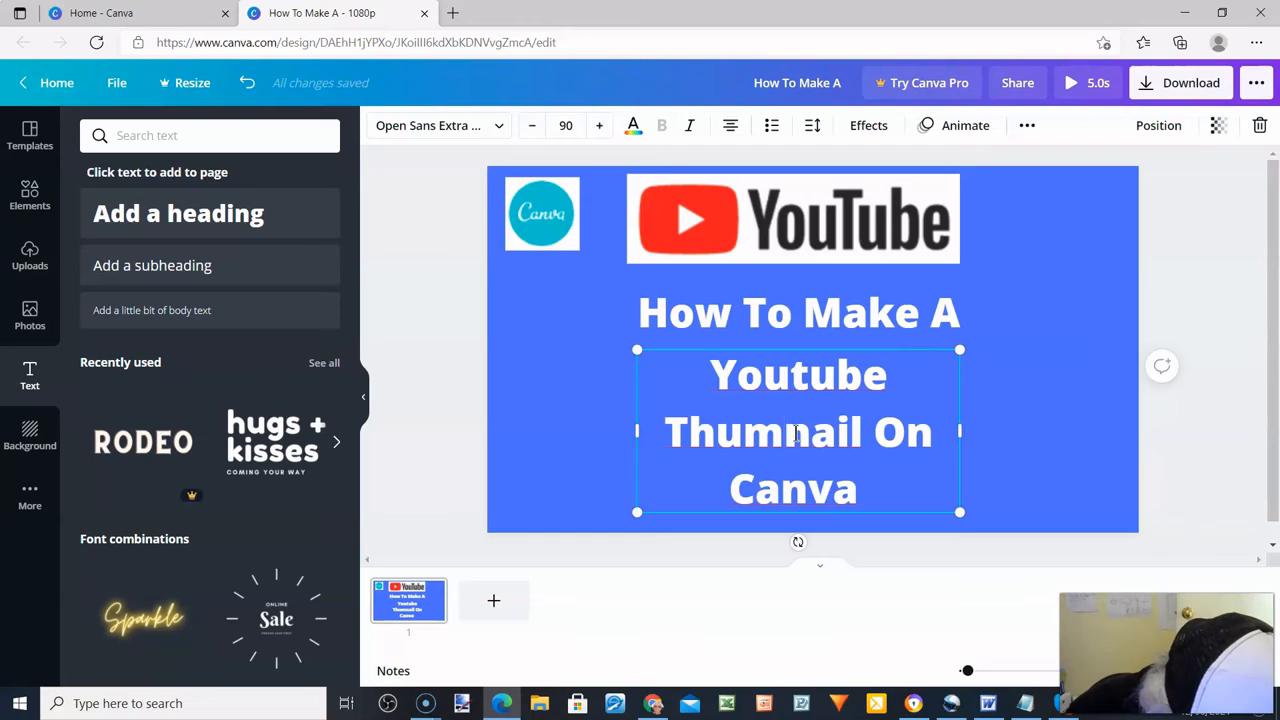
type("b")
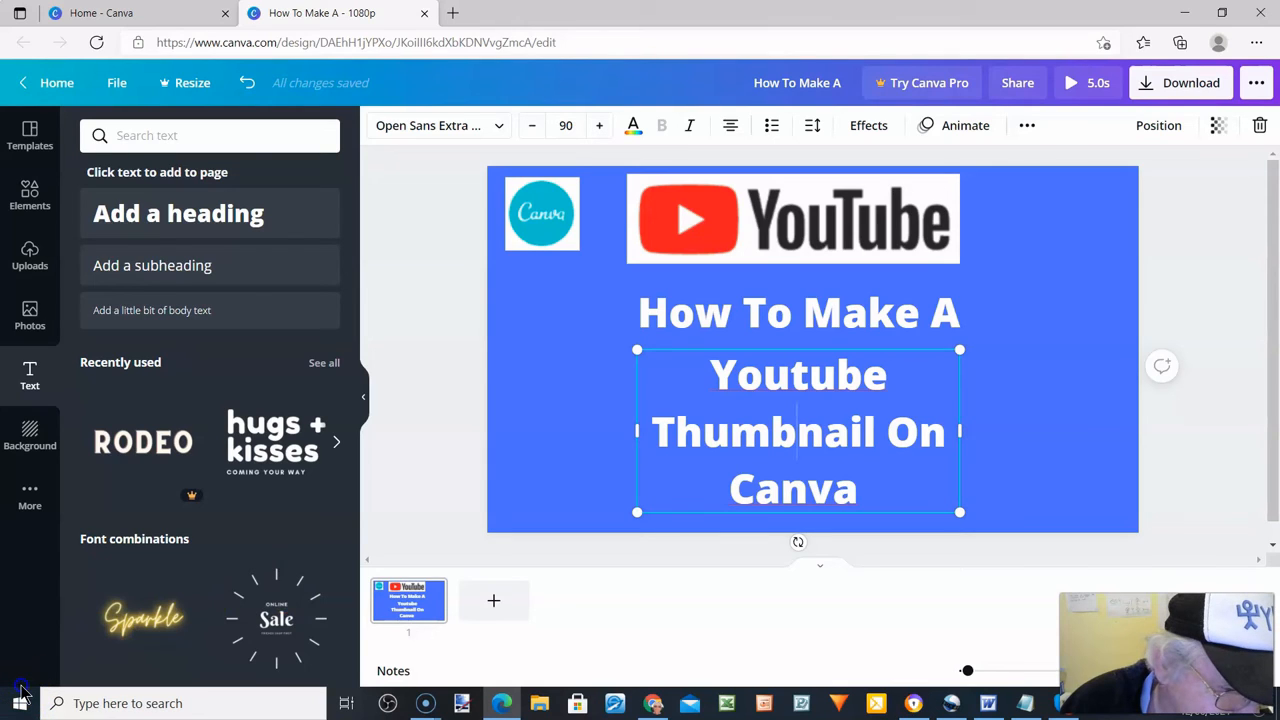
left_click(777, 606)
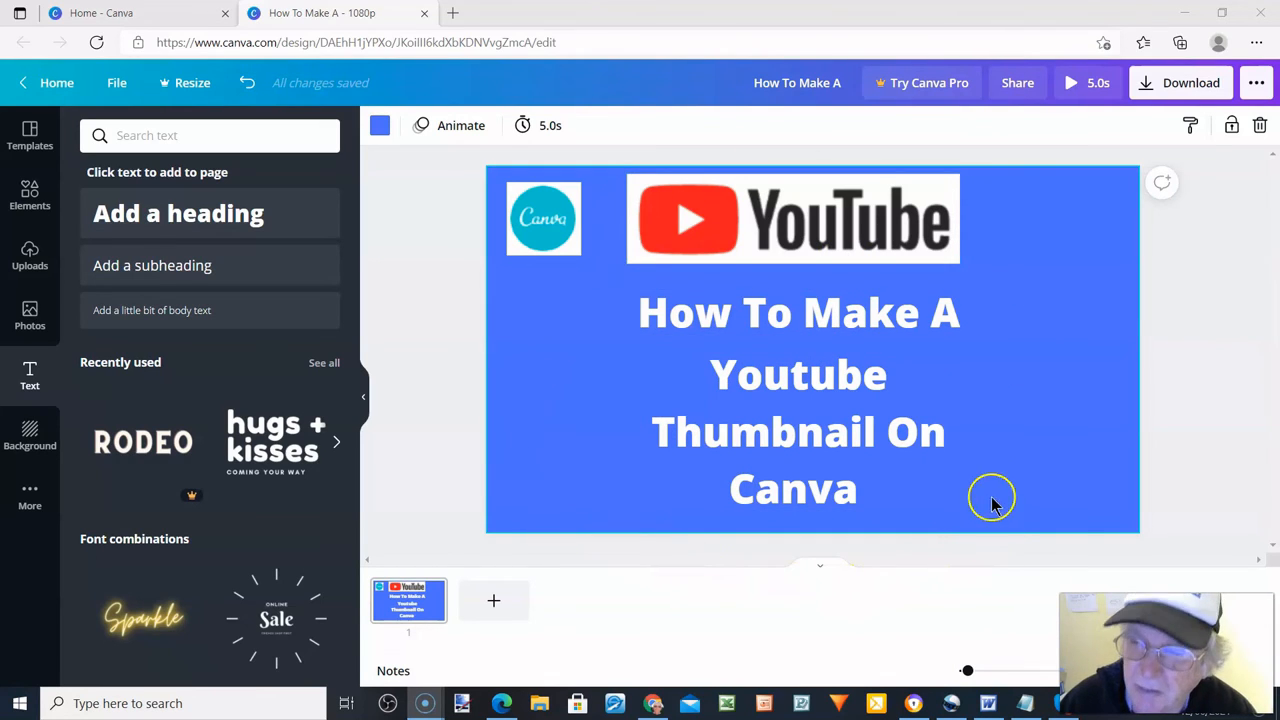
Step: Download the design as a JPG, dismiss the sharing dialog and open the downloaded file How To Make A.jpg
left_click(1190, 84)
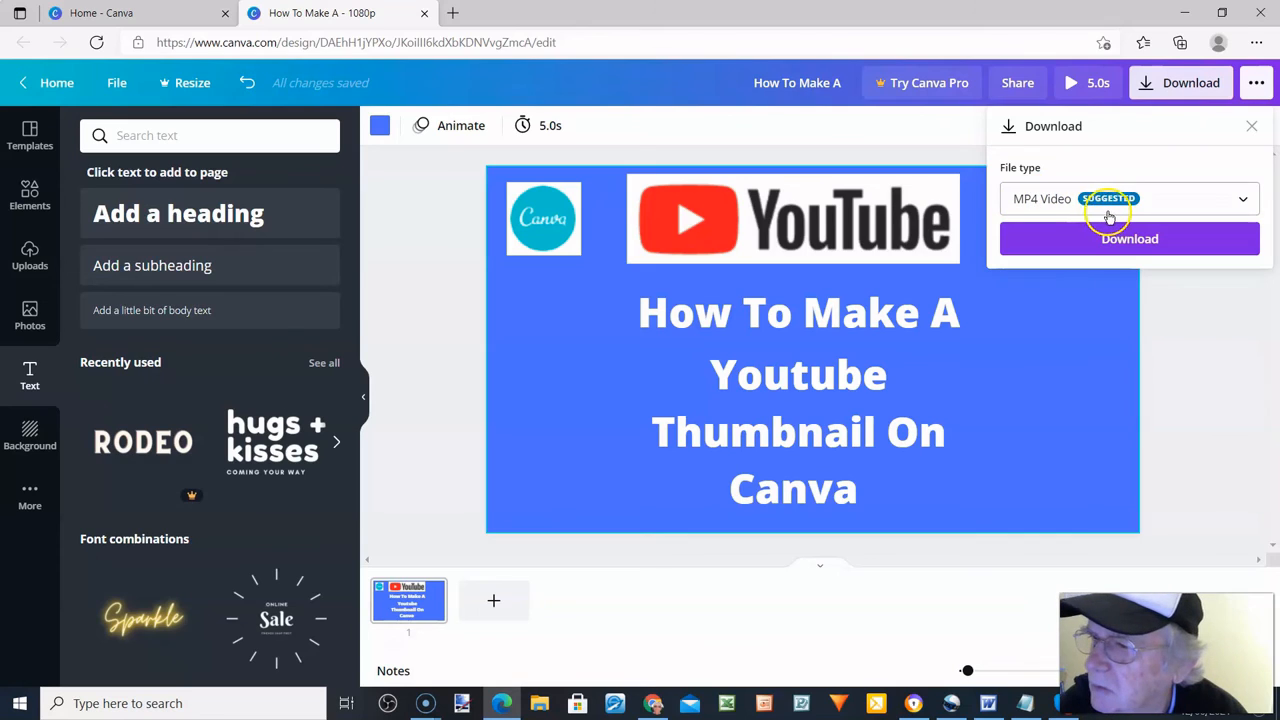
left_click(1243, 201)
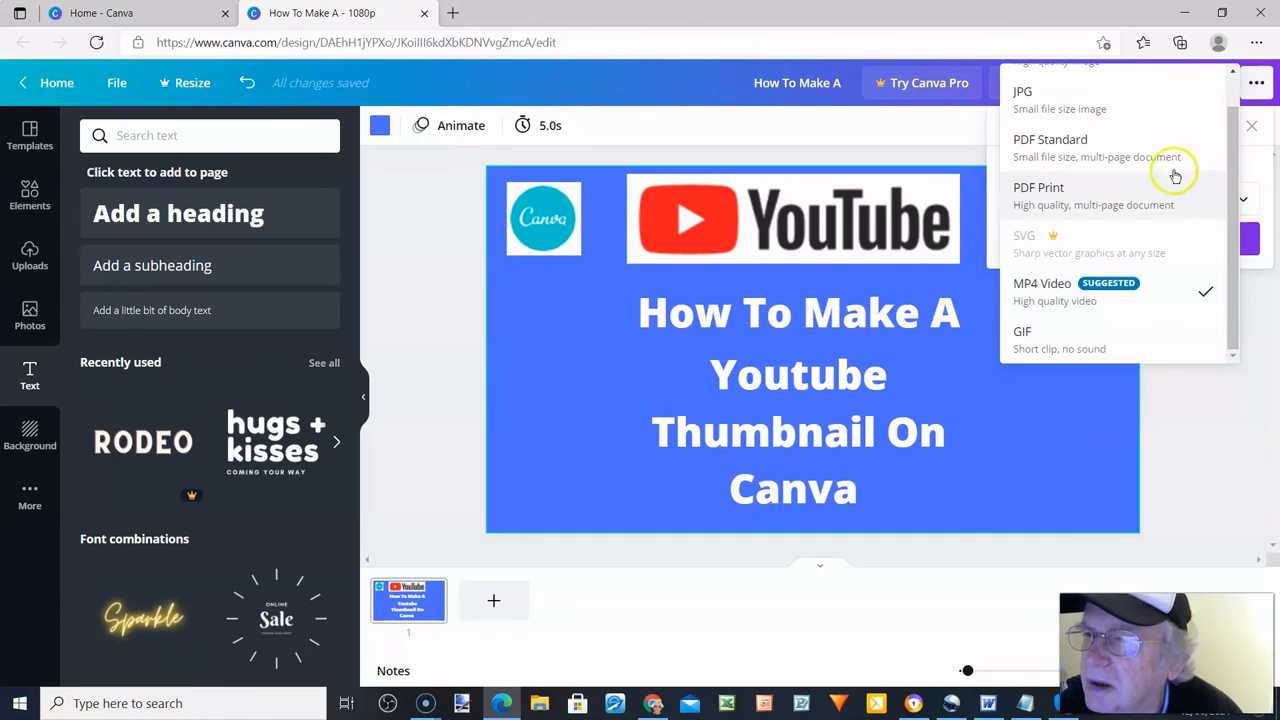
left_click(1030, 100)
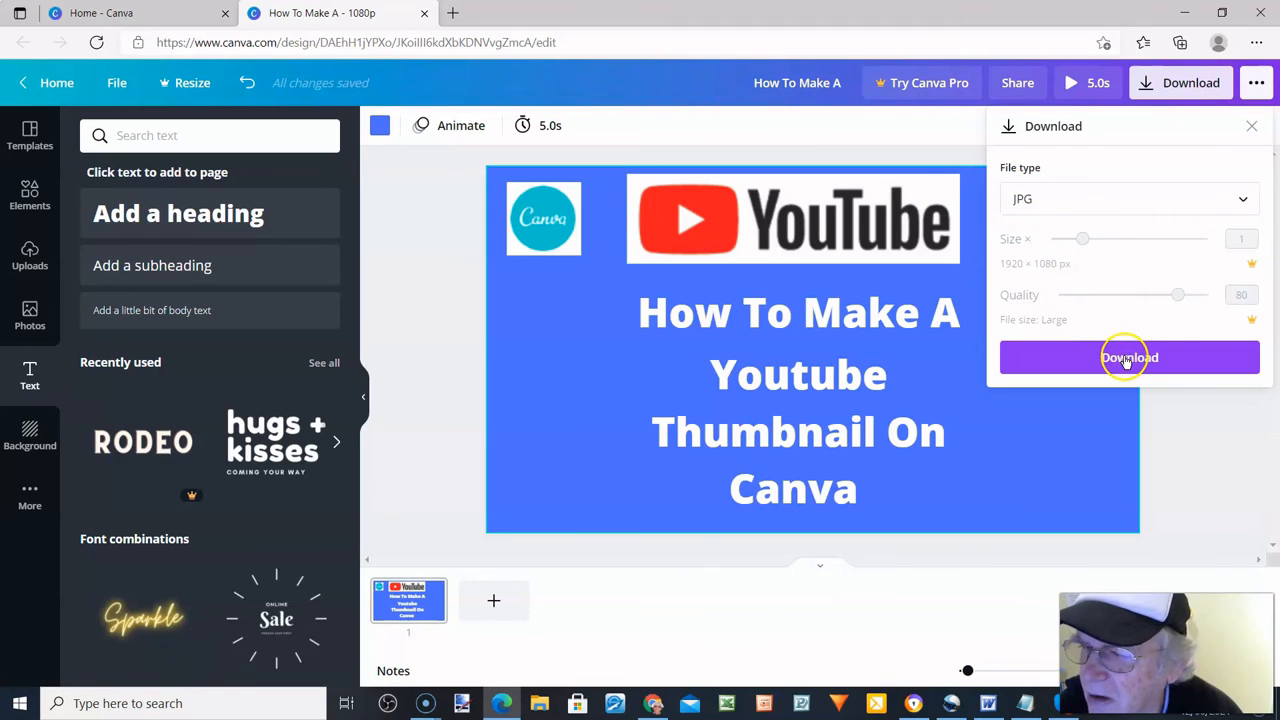
left_click(1127, 360)
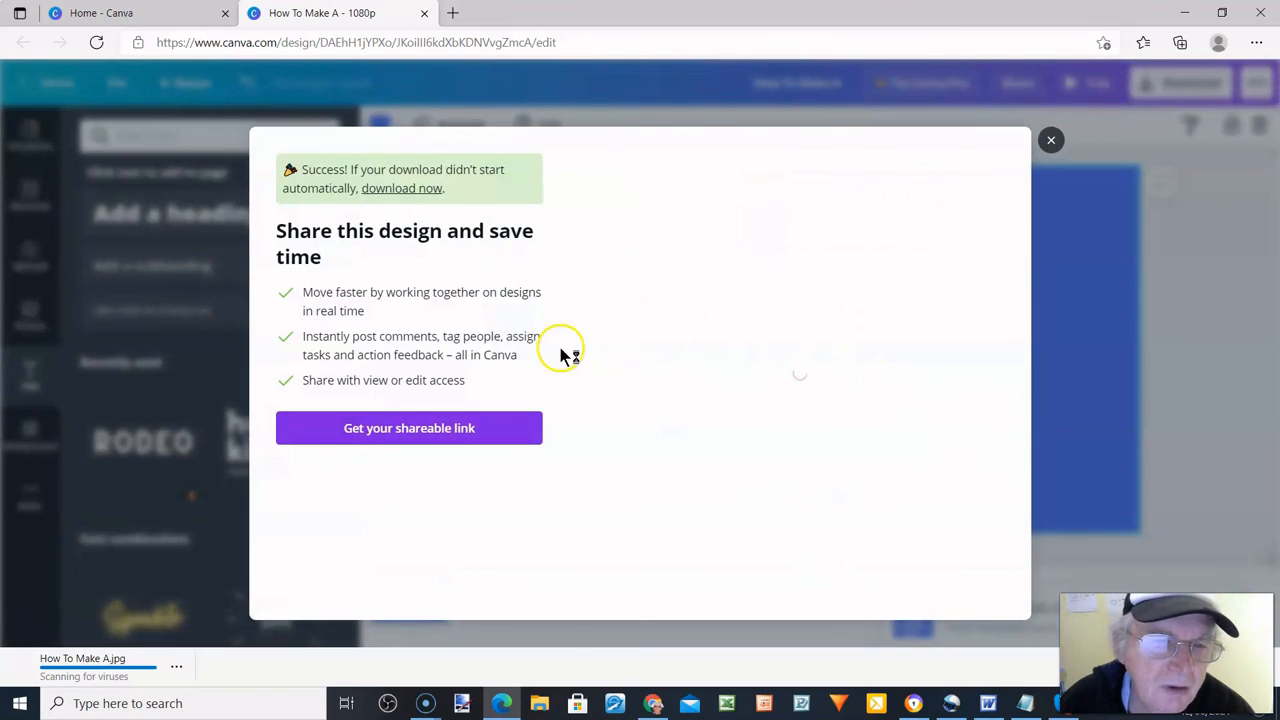
left_click(1051, 120)
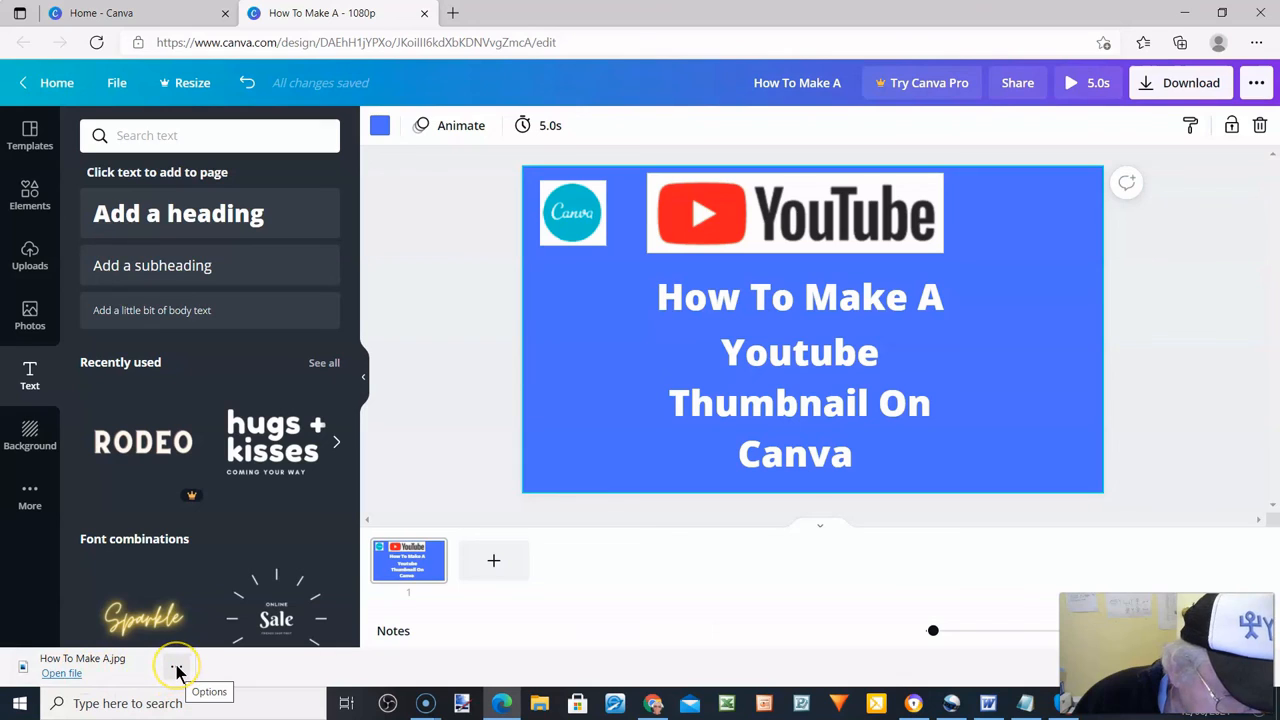
left_click(62, 673)
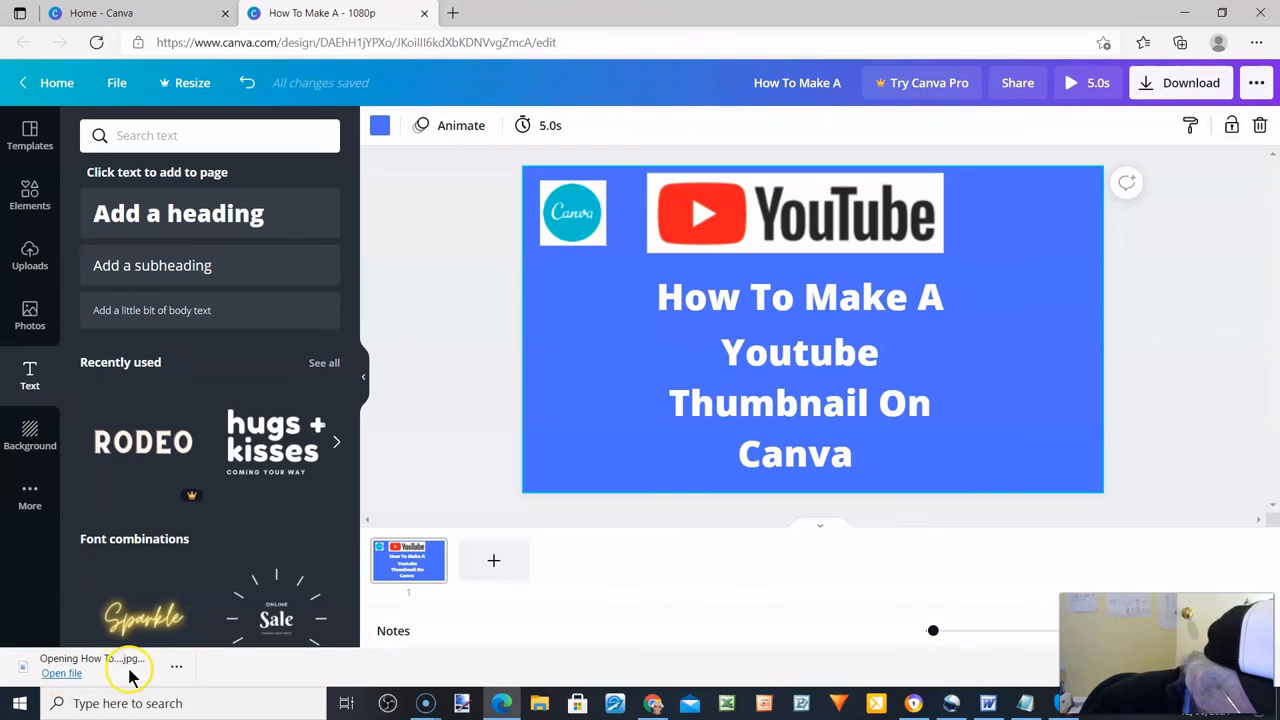